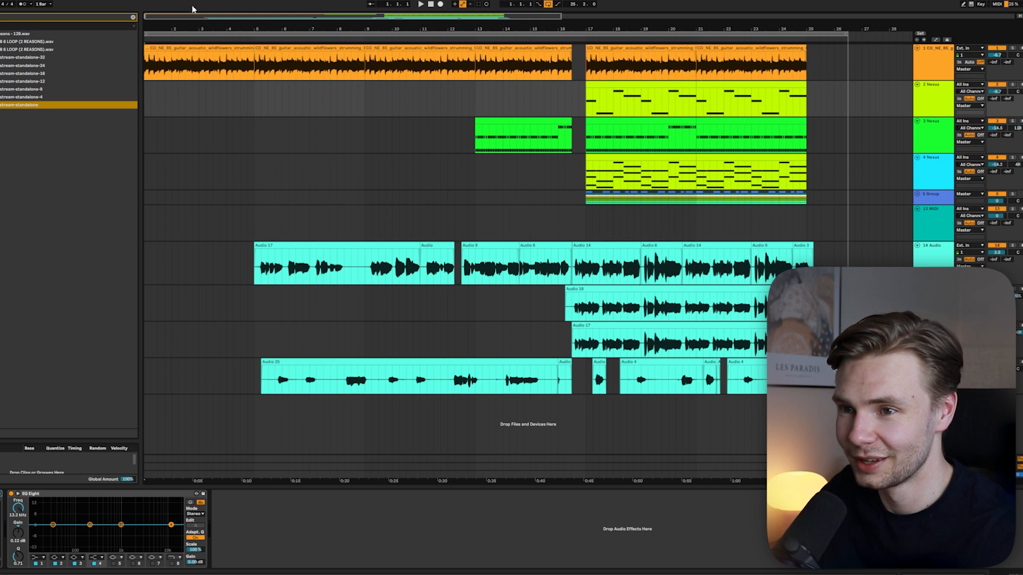
Play the whole arrangement from the beginning through the last chorus and stop playback at the end
drag(189, 13, 176, 15)
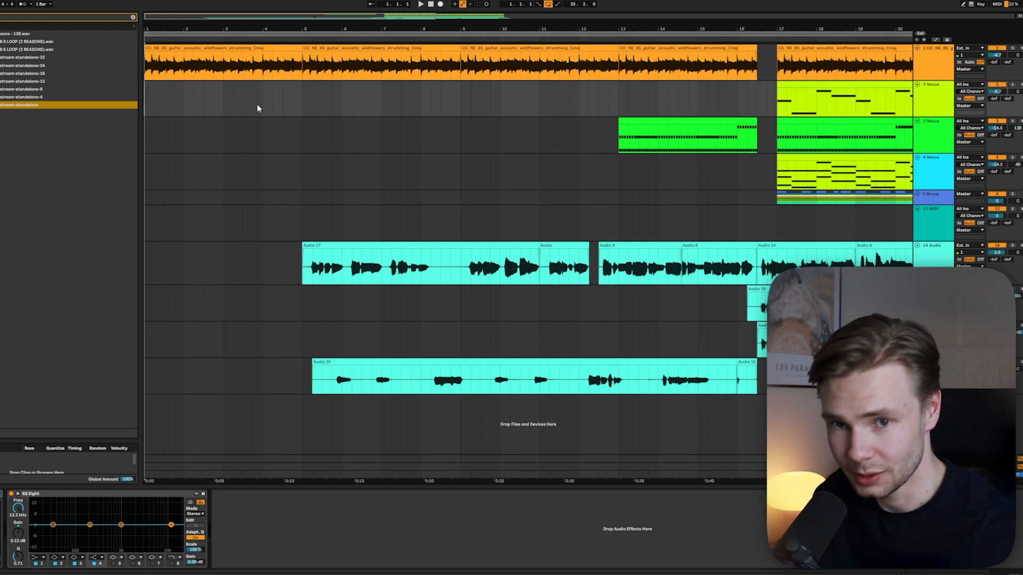
key(space)
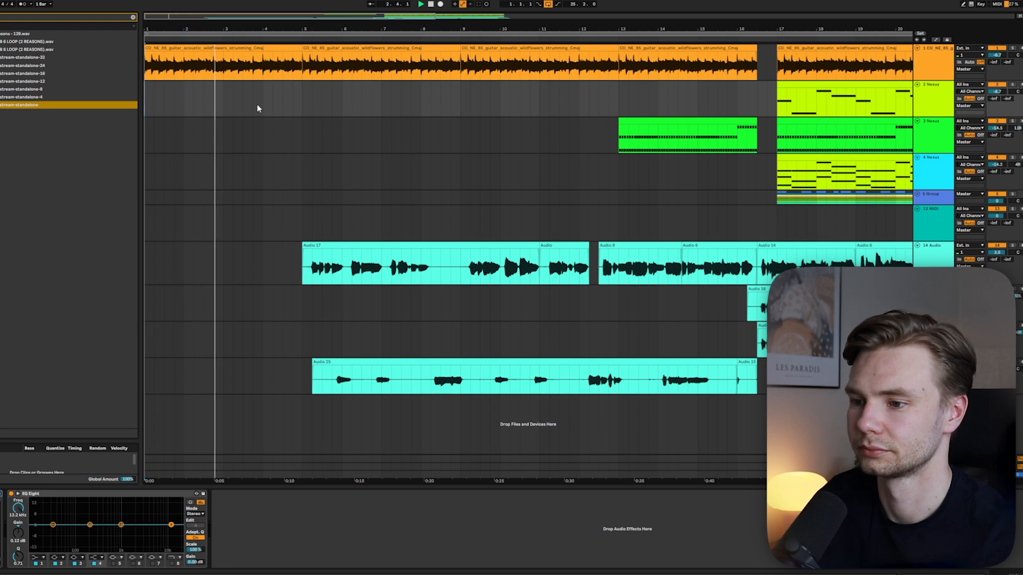
drag(345, 20, 346, 24)
drag(429, 25, 429, 20)
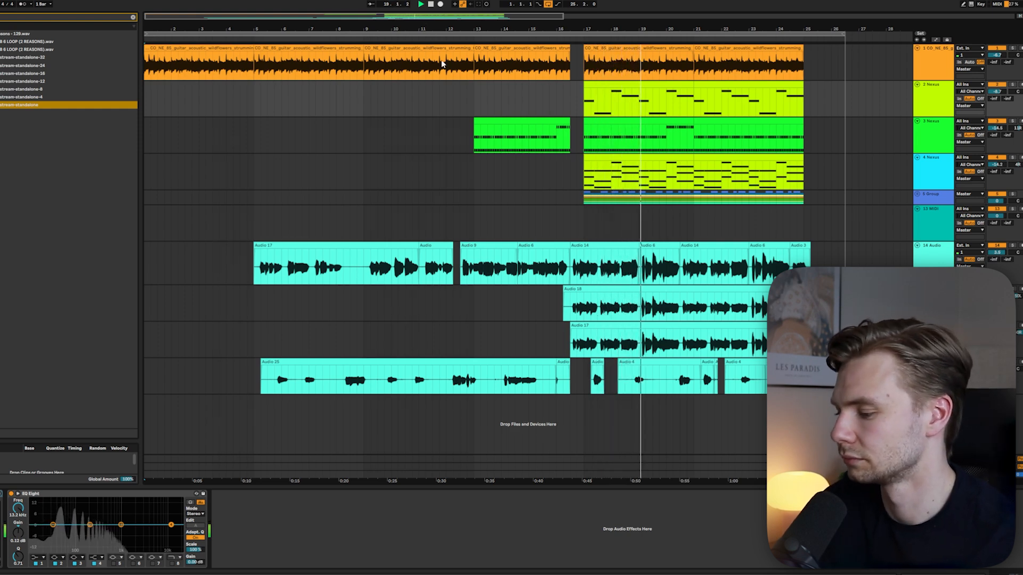
drag(622, 32, 618, 26)
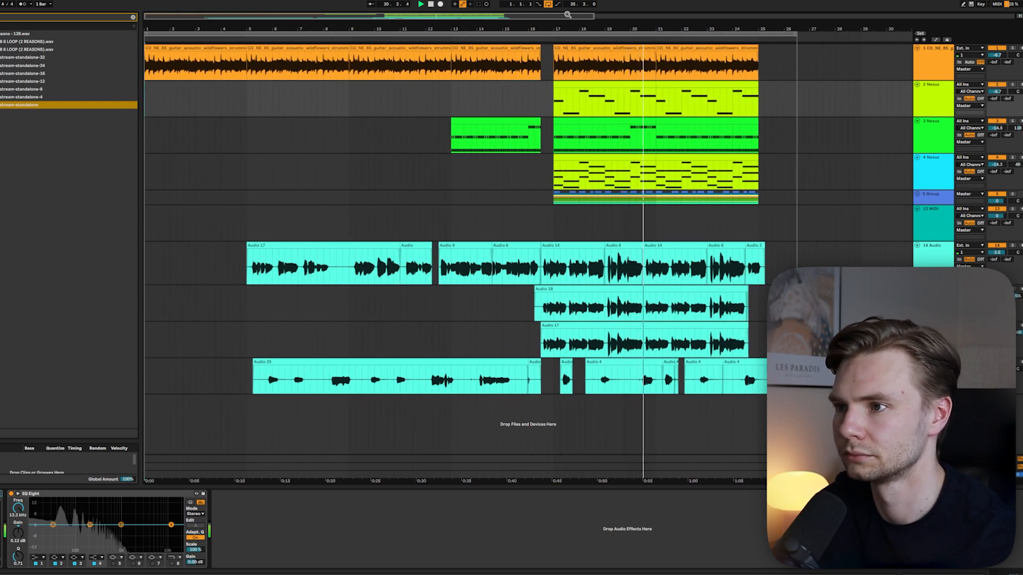
drag(567, 17, 612, 19)
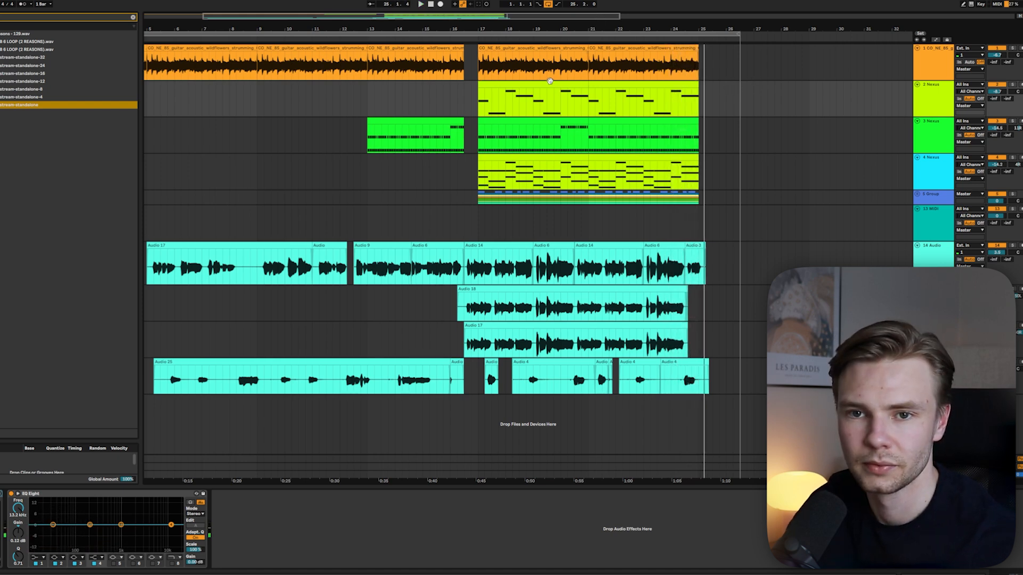
drag(382, 16, 379, 191)
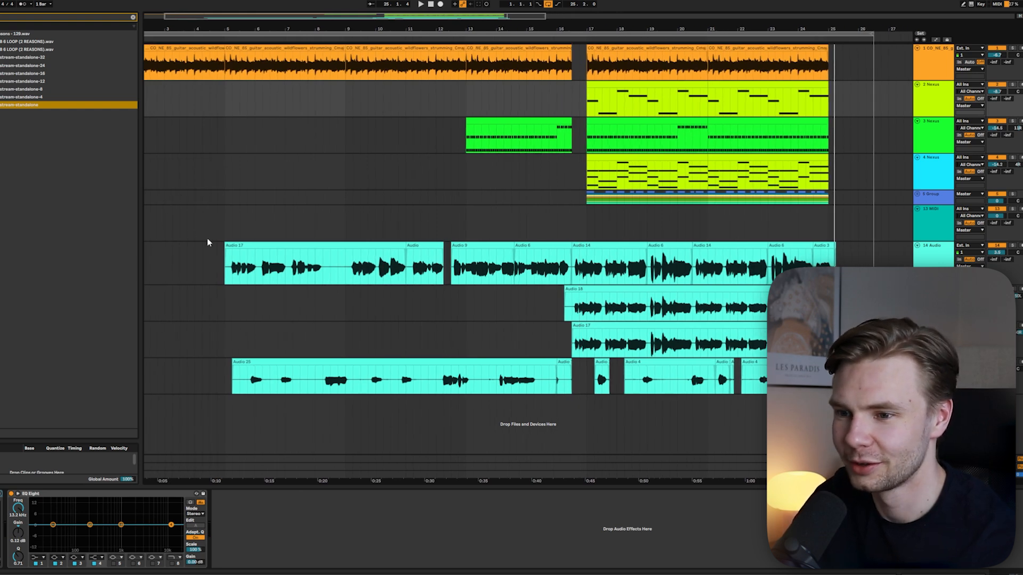
Examine the waveform of the first vocal clip, Audio 17, and return to the device view
drag(216, 241, 833, 393)
click(716, 302)
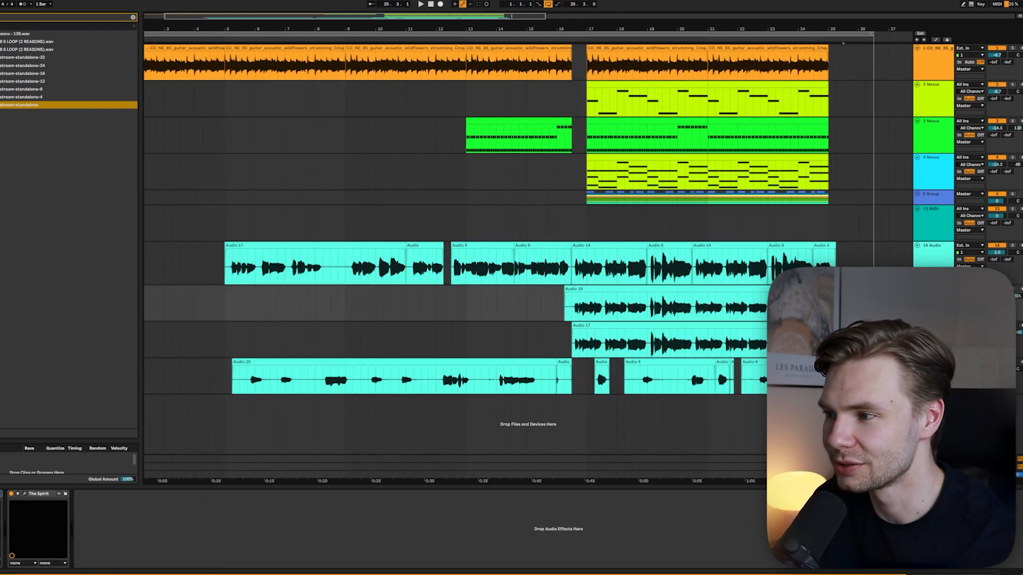
click(193, 305)
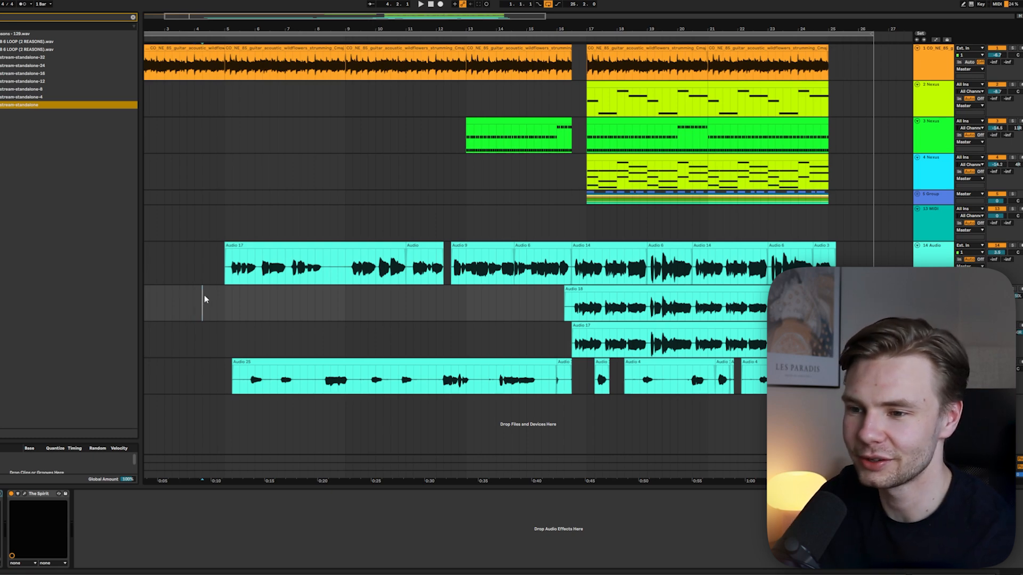
double_click(230, 246)
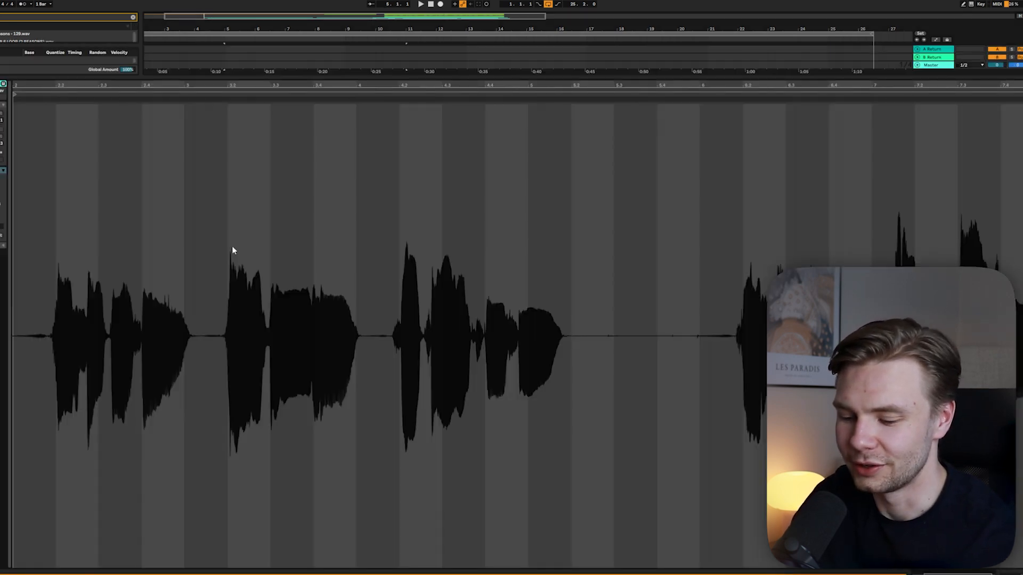
key(ctrl+alt+e)
Highlight the first vocal section by selecting the time range from bar 5 to bar 13 on the 2 Nexus track
click(273, 211)
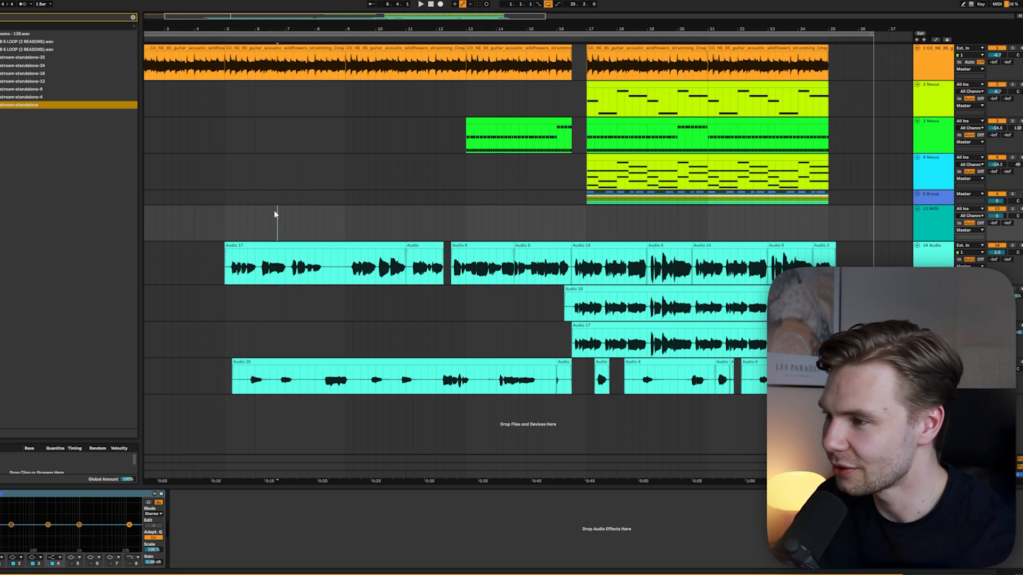
click(295, 203)
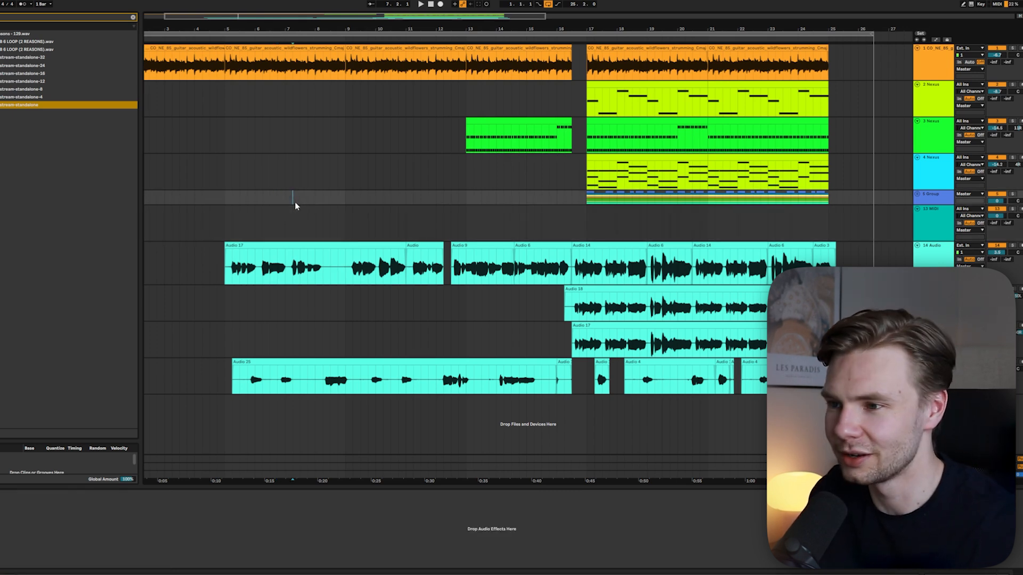
click(300, 164)
click(233, 85)
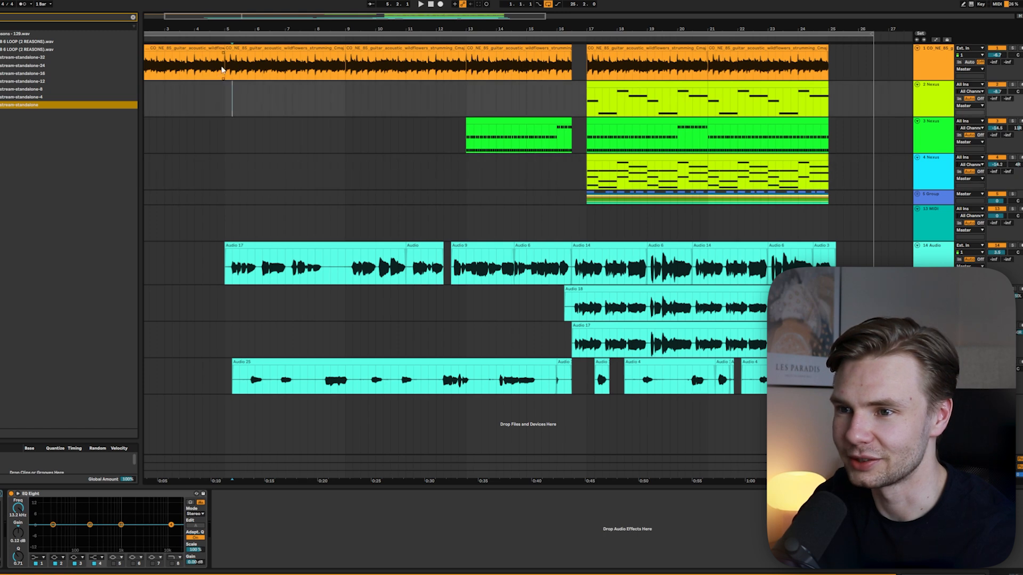
drag(228, 84, 346, 41)
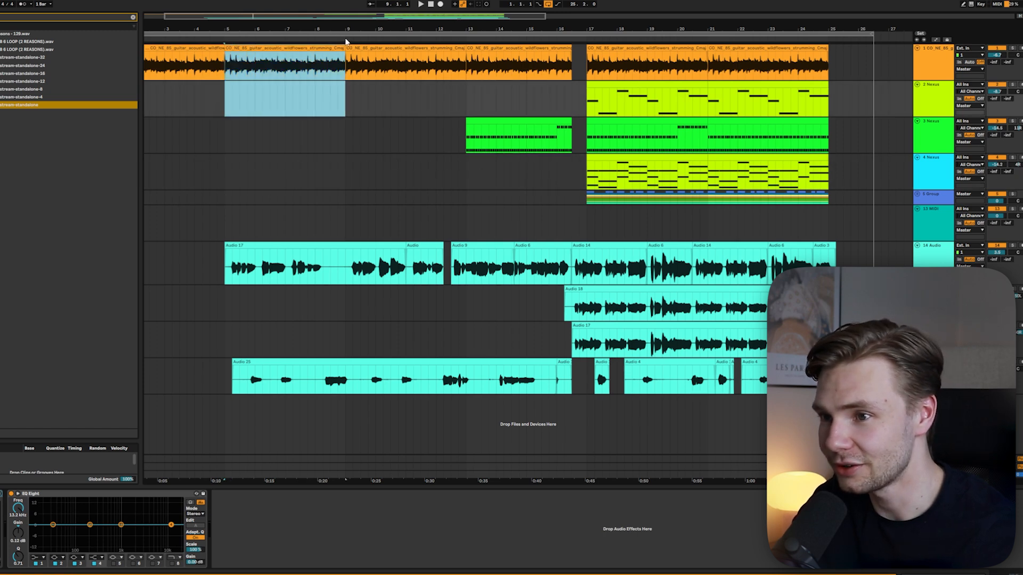
click(357, 100)
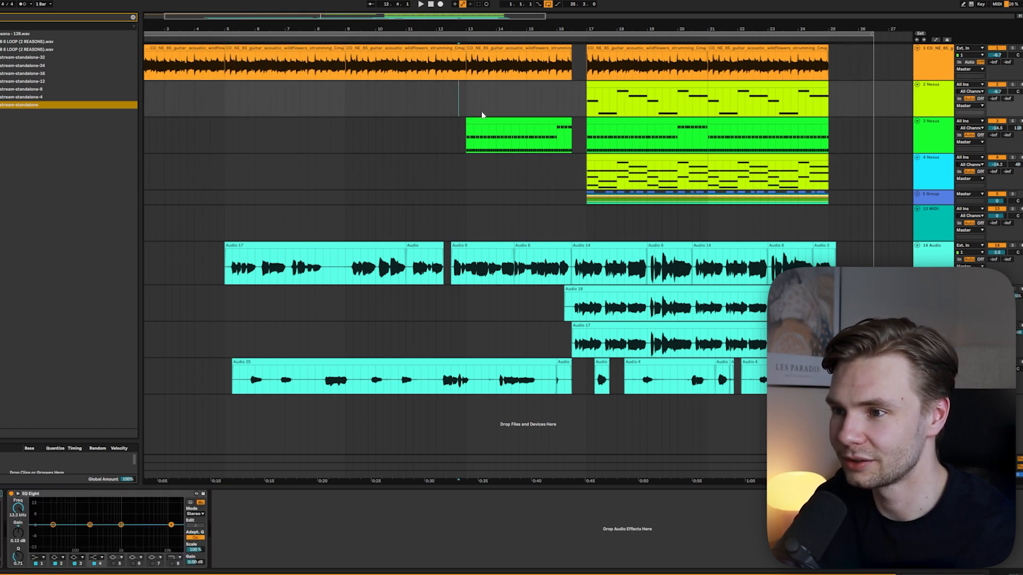
drag(227, 92, 425, 87)
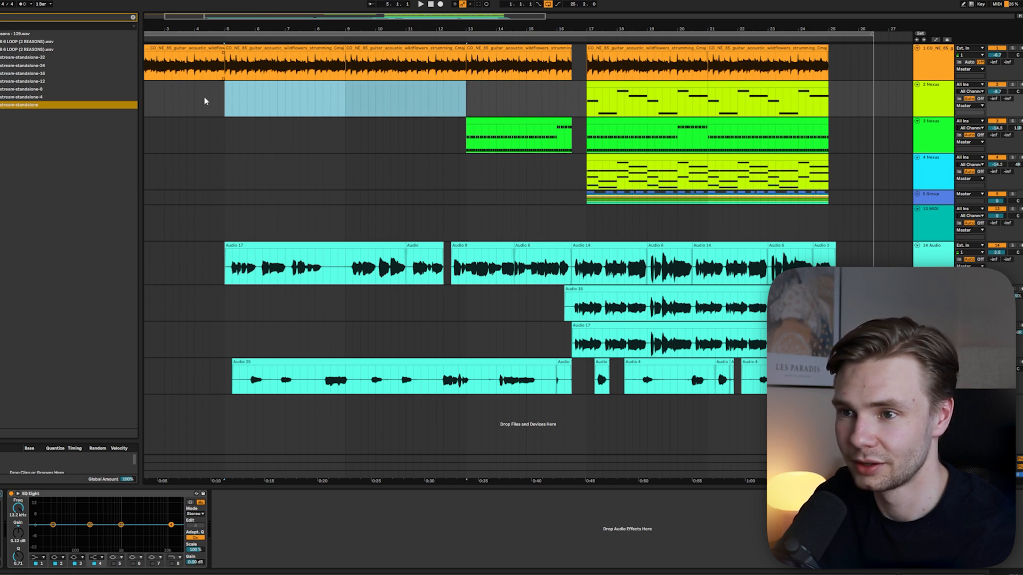
Select the acoustic guitar track and play the arrangement from just before bar 5
click(918, 68)
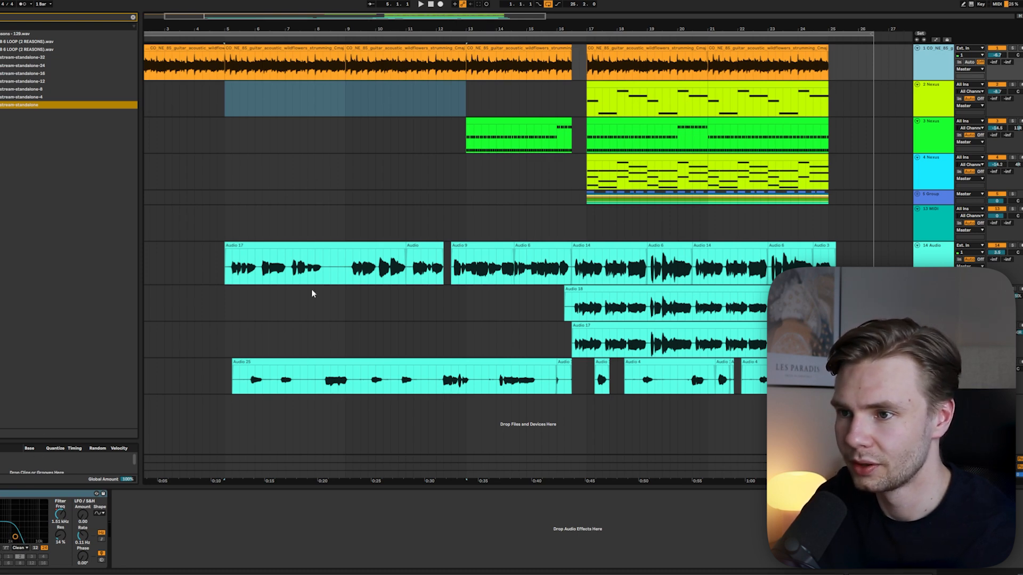
click(210, 98)
key(space)
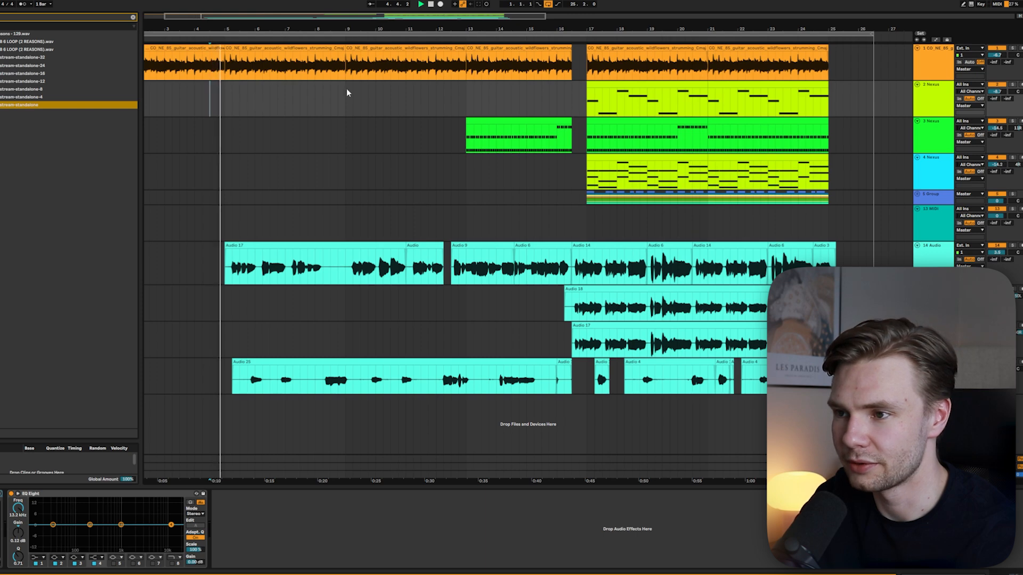
Play from bar 13 and examine the MIDI notes of the first clip on the 3 Nexus track, with the track soloed
click(451, 94)
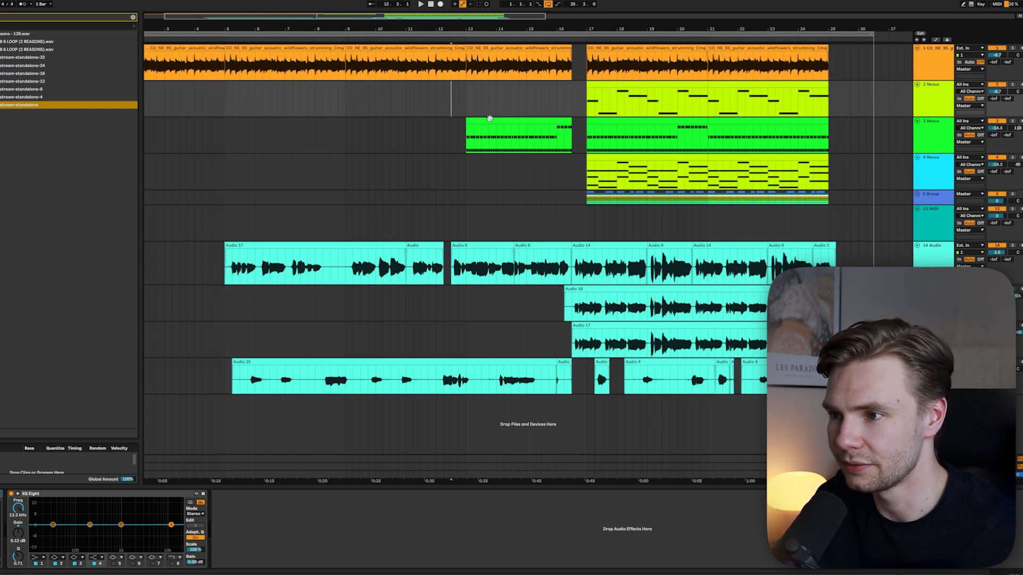
double_click(489, 119)
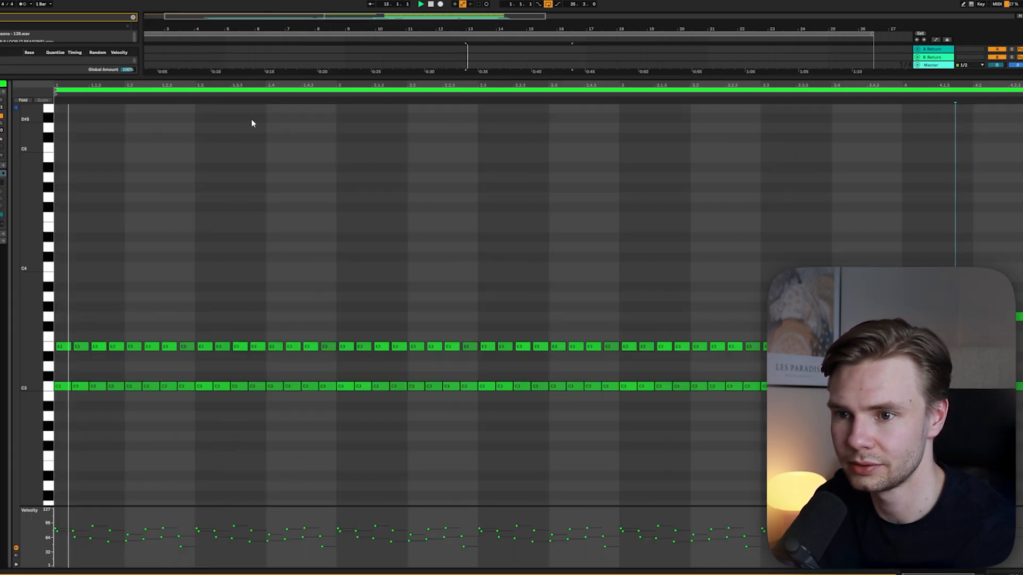
key(shift+Tab)
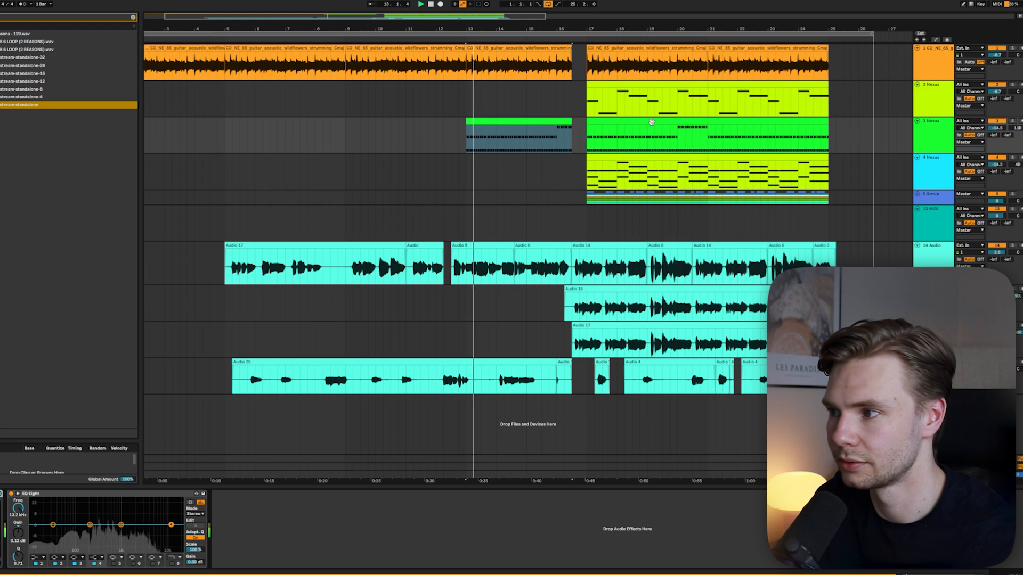
double_click(510, 121)
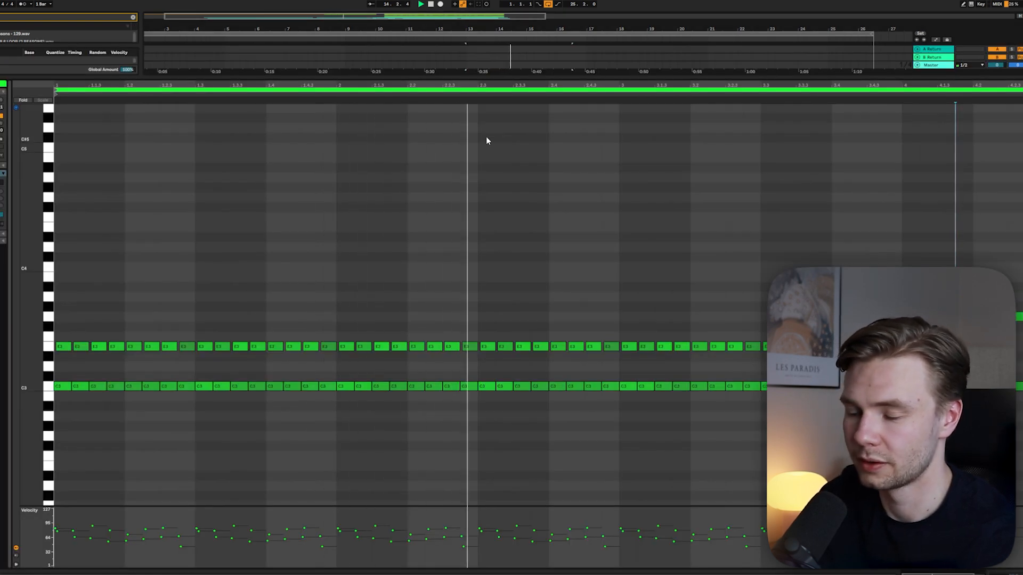
key(shift+Tab)
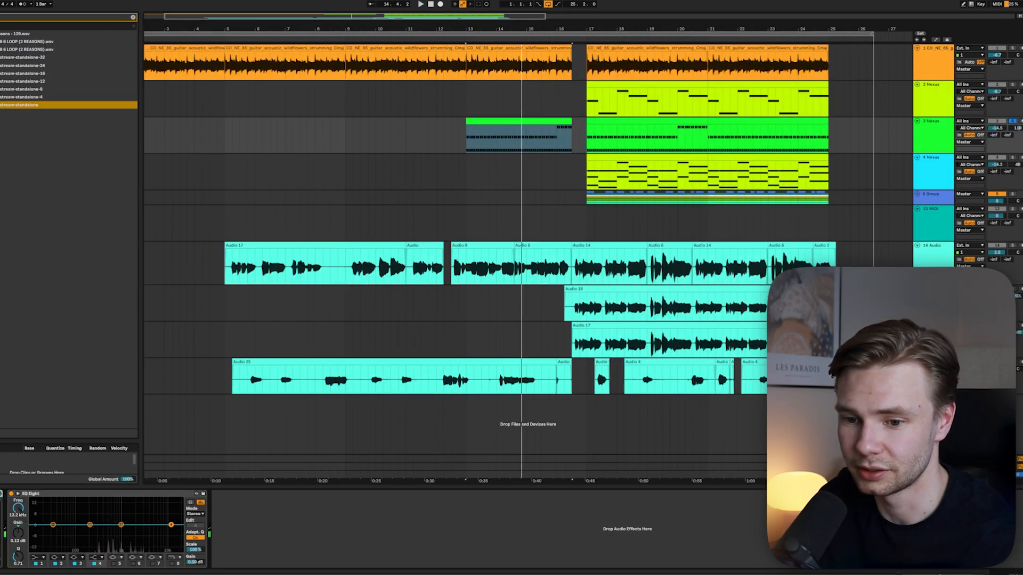
Check the guitar preset loaded in the 3 Nexus instrument and close the plugin window
key(ctrl+alt+p)
scroll(620, 410, down, 1)
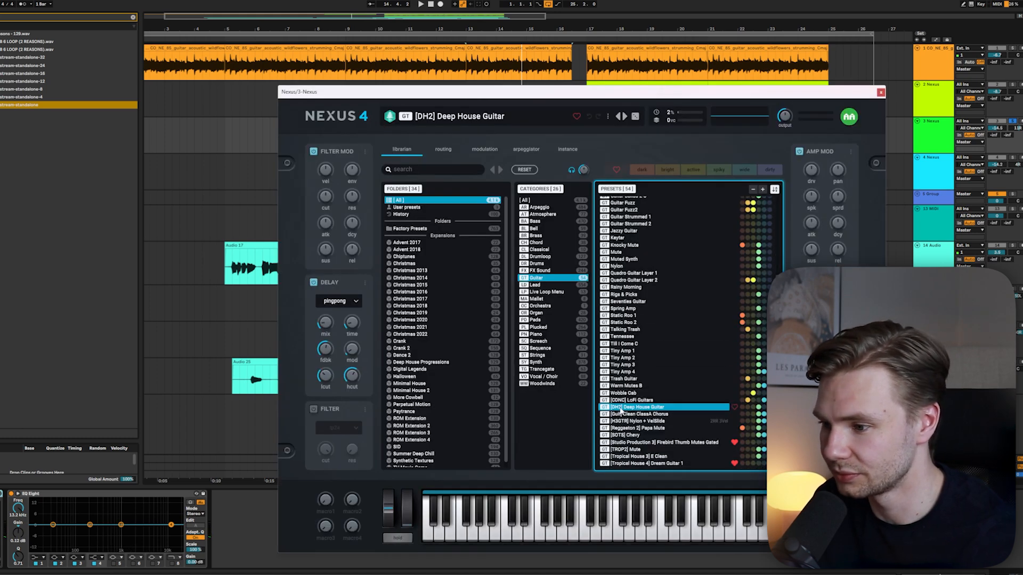
click(881, 92)
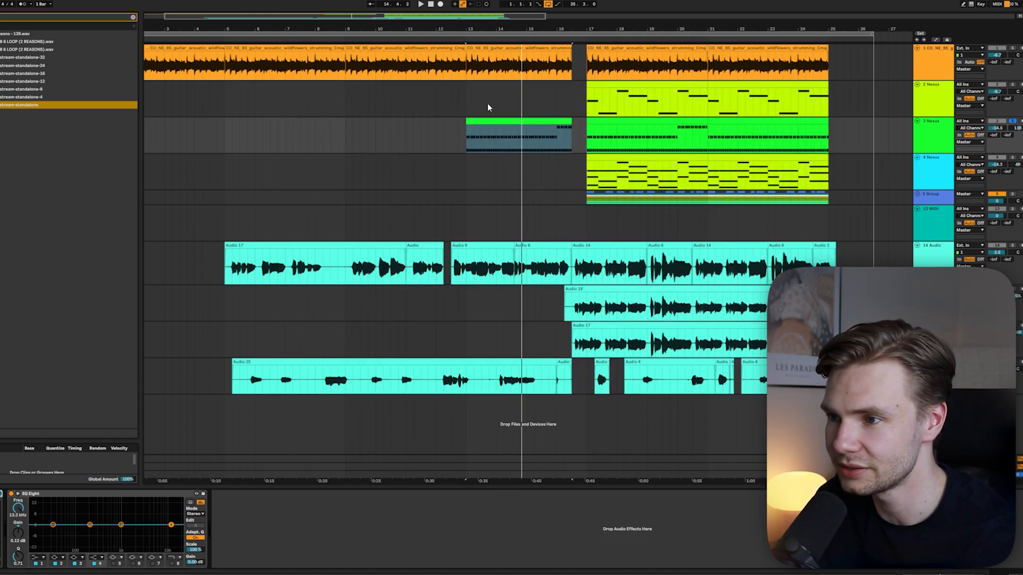
click(466, 96)
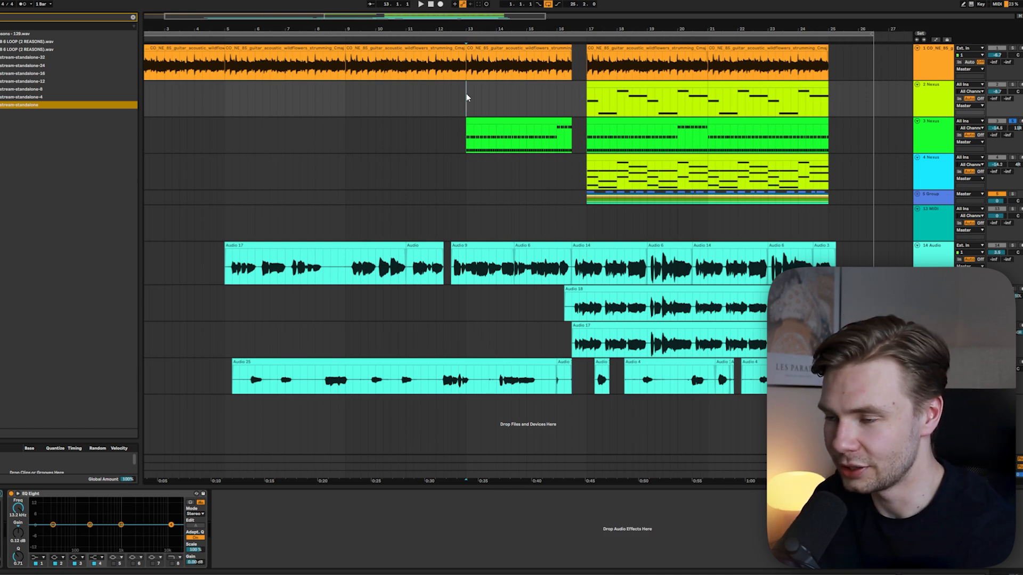
drag(467, 85, 571, 88)
click(533, 94)
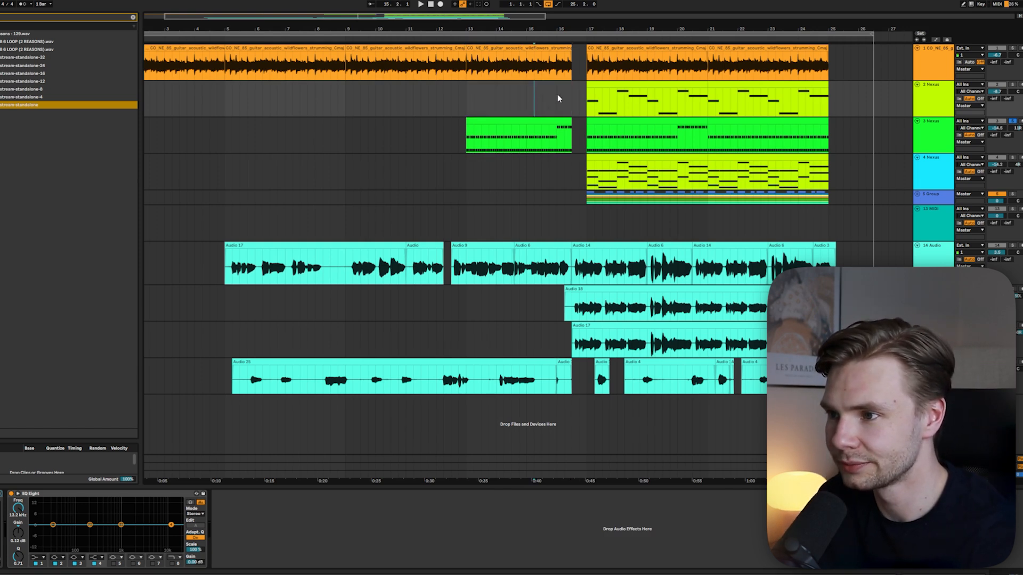
click(580, 74)
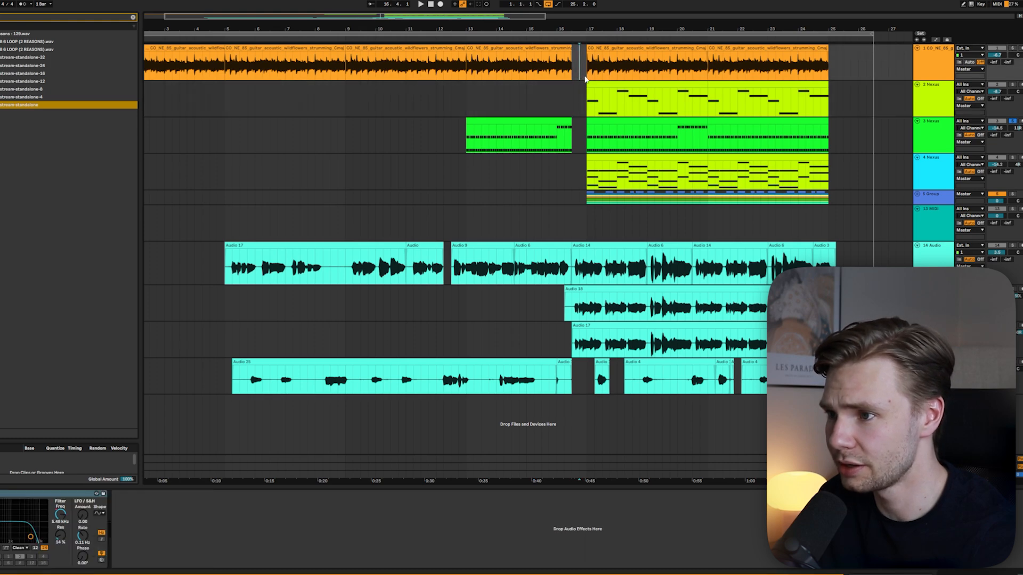
Examine the MIDI notes of the 2 Nexus clip at bar 17, solo that track and play it
double_click(606, 84)
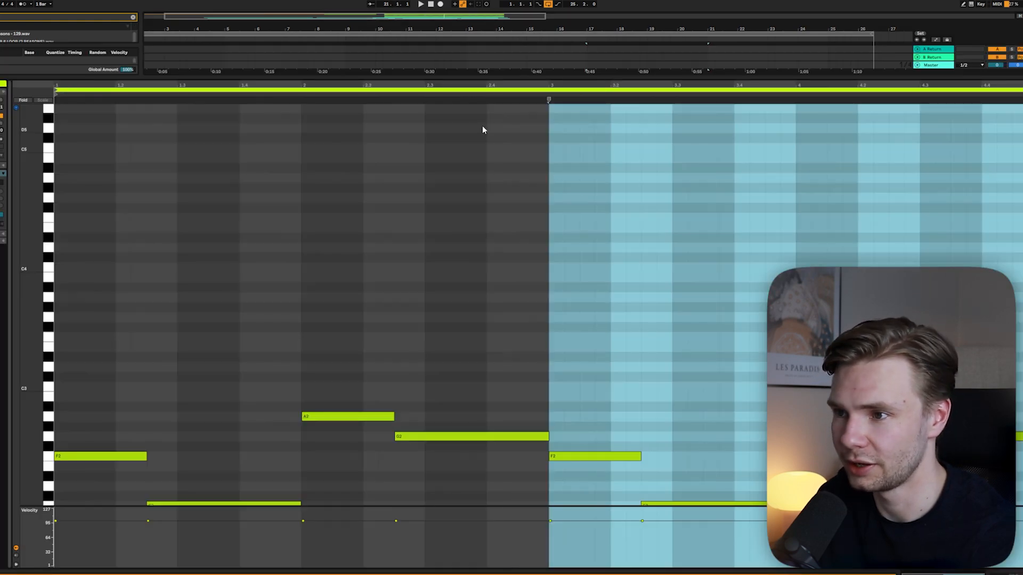
scroll(462, 230, down, 4)
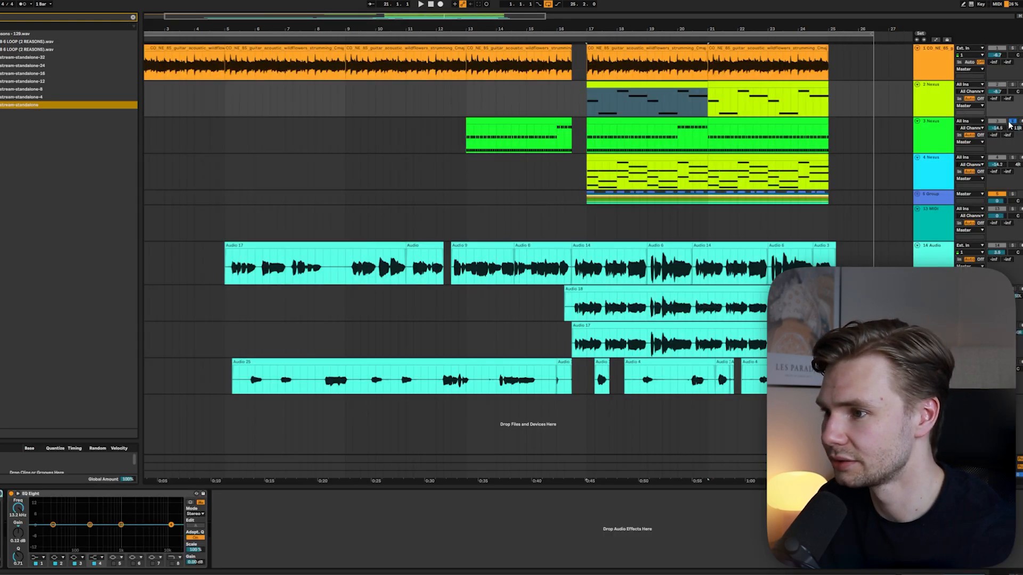
click(1012, 84)
key(space)
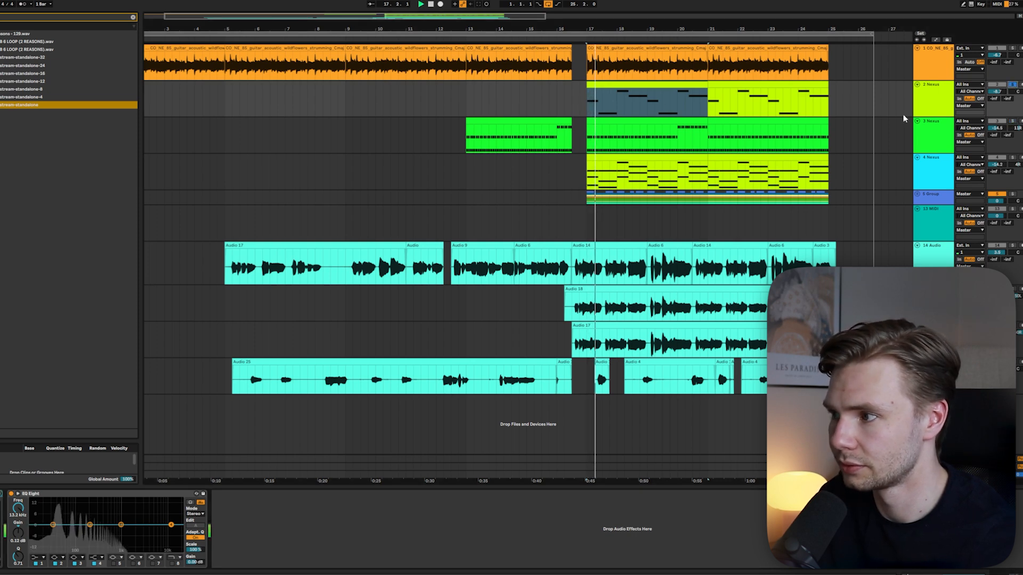
Solo the 3 Nexus track and play its part from bar 17
click(1009, 121)
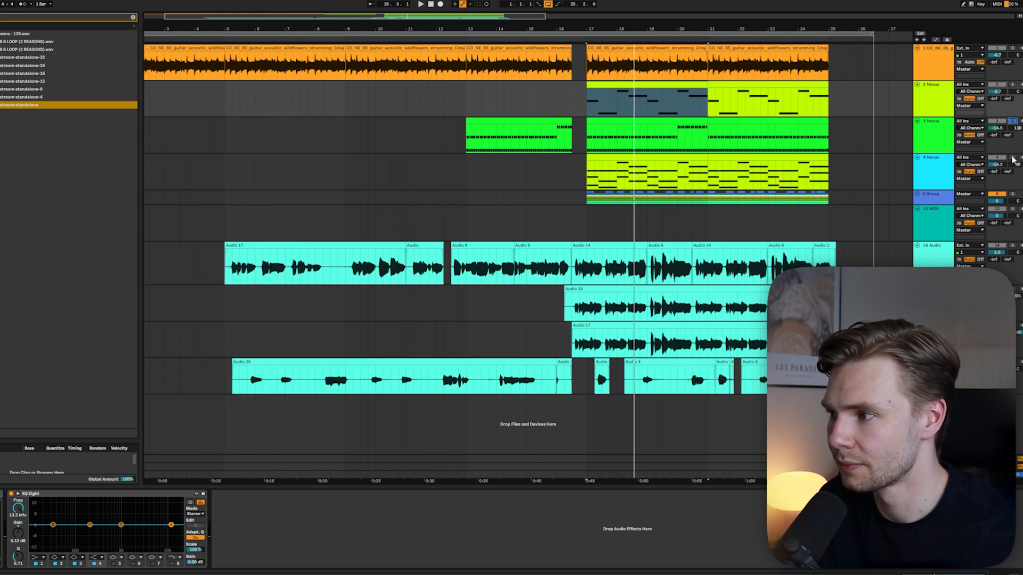
key(space)
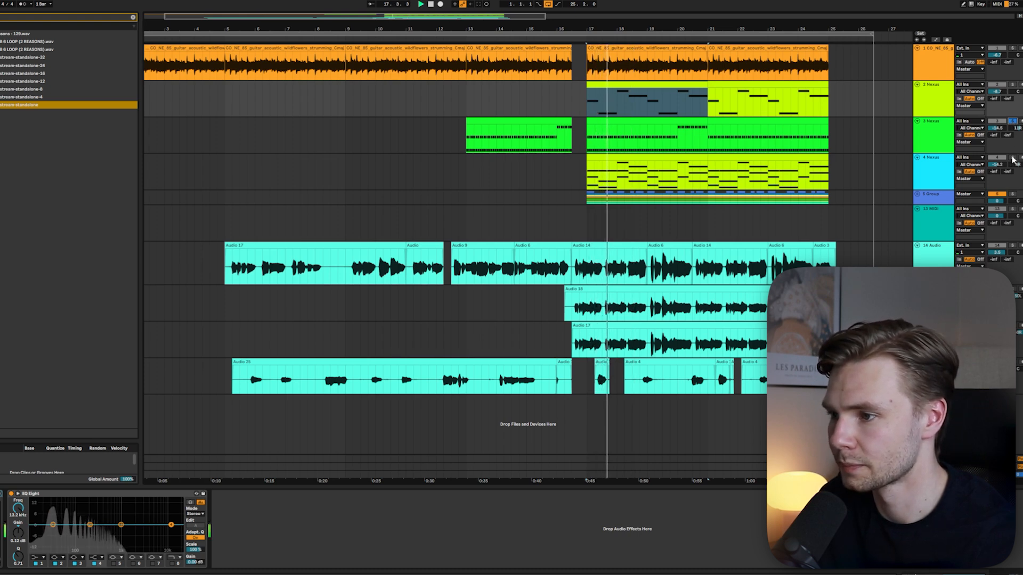
Solo the 4 Nexus track and play its first clip from bar 17 while examining its chord notes
click(921, 165)
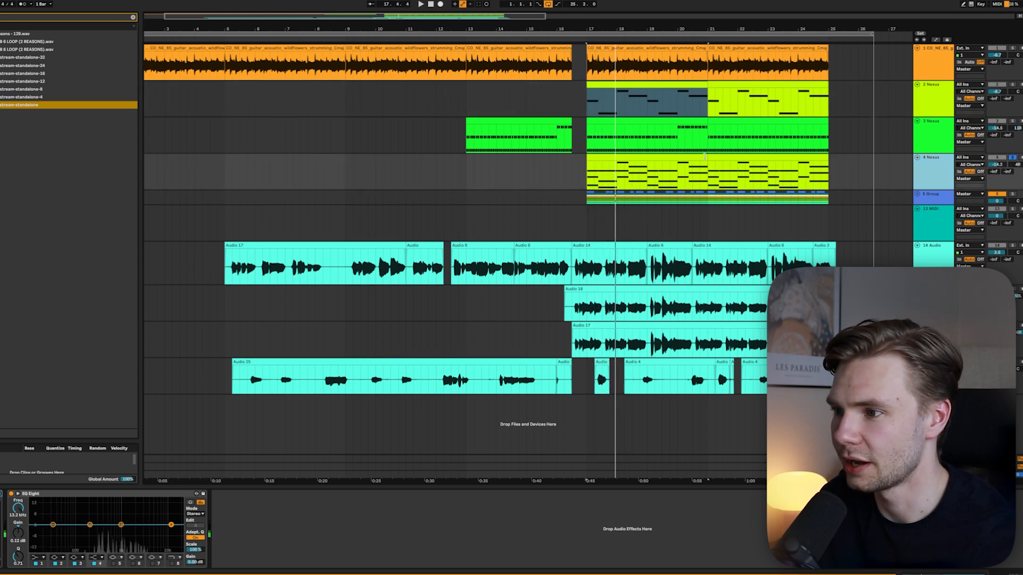
double_click(690, 160)
key(space)
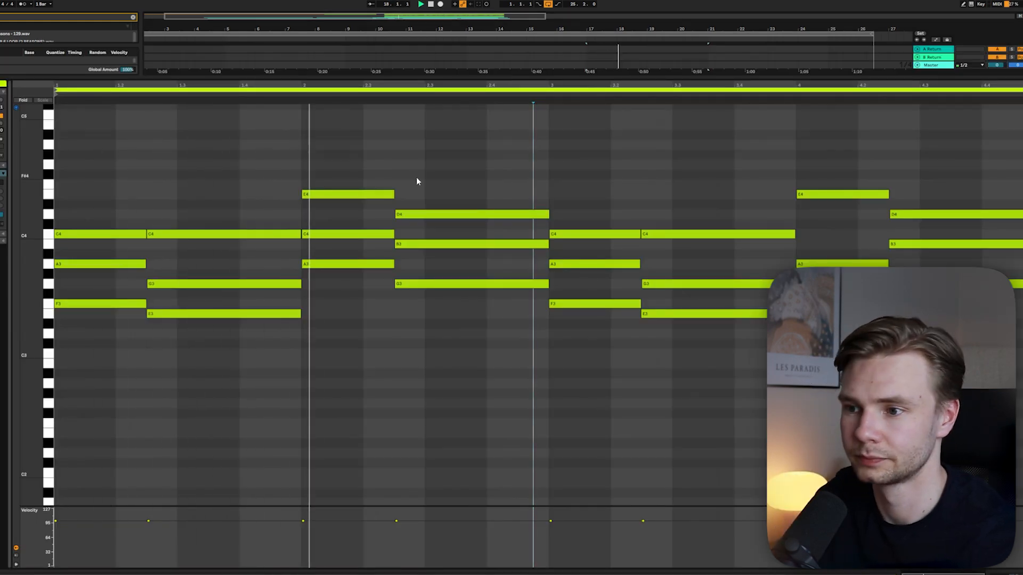
key(shift+Tab)
Expand 5 Group, solo it and play the drum parts from bar 17
click(917, 194)
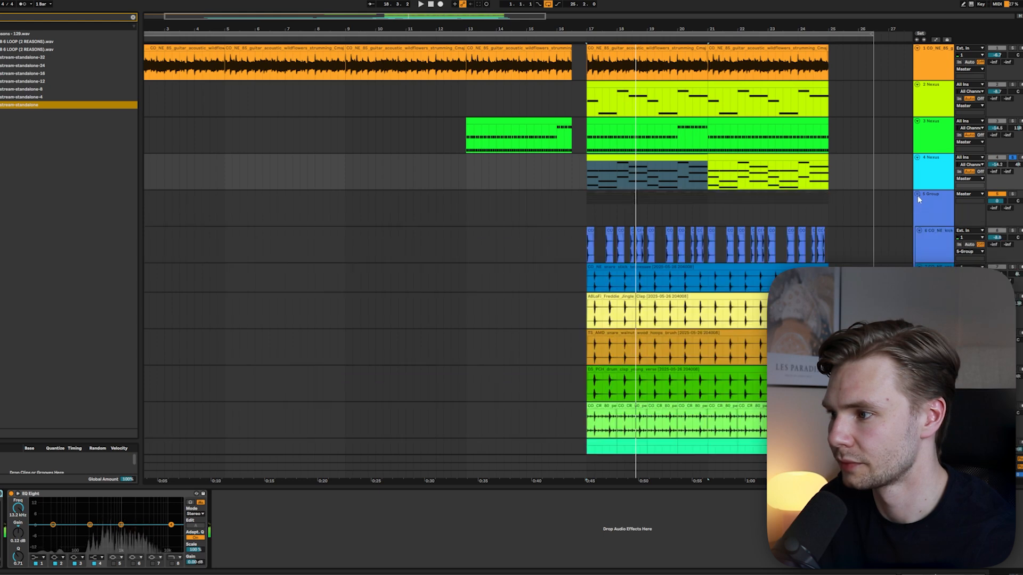
scroll(932, 210, down, 3)
click(1013, 165)
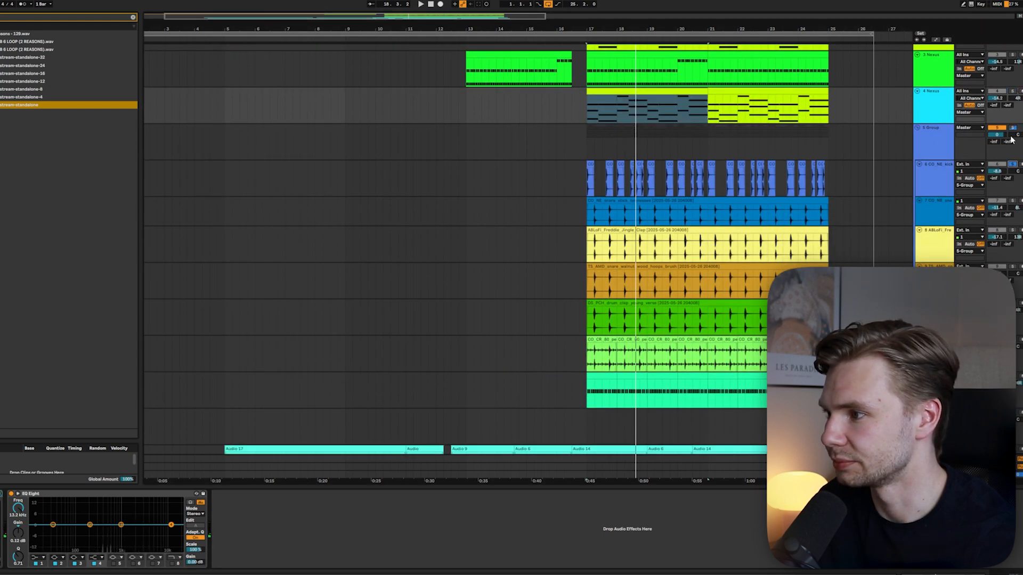
key(space)
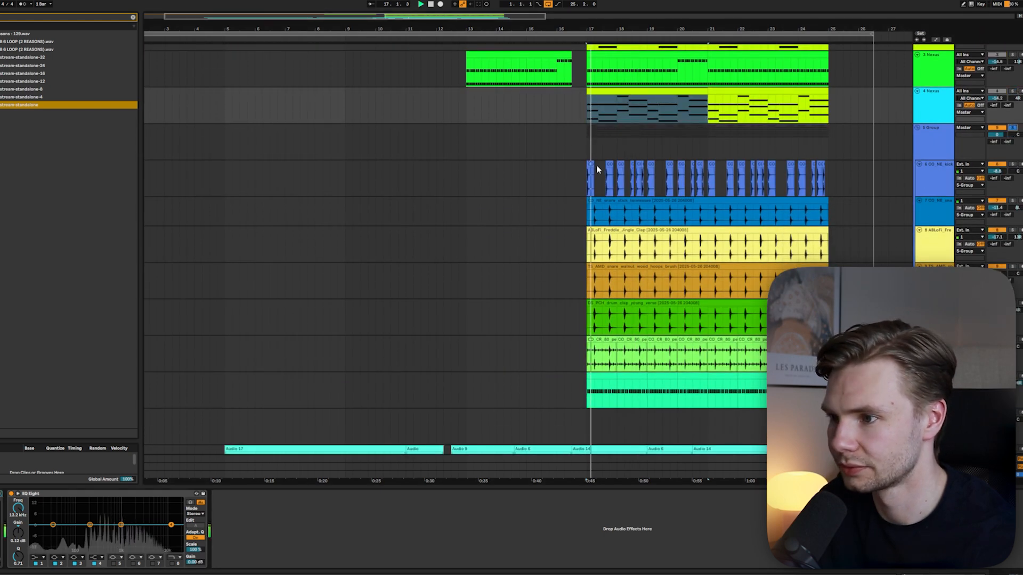
Look over the individual drum and vocal tracks during playback, and collapse 5 Group
scroll(531, 180, down, 3)
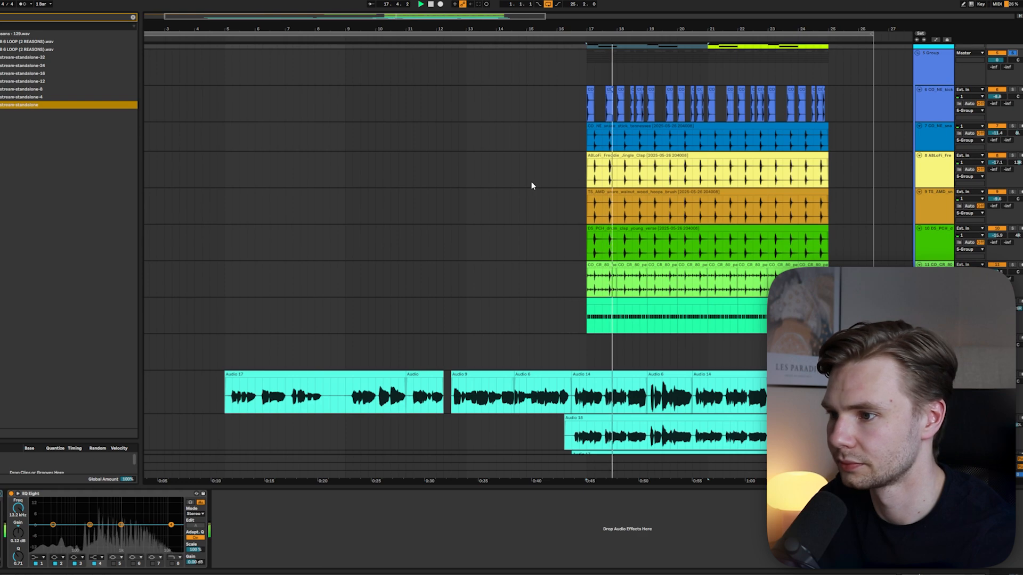
scroll(532, 185, up, 5)
scroll(532, 195, up, 1)
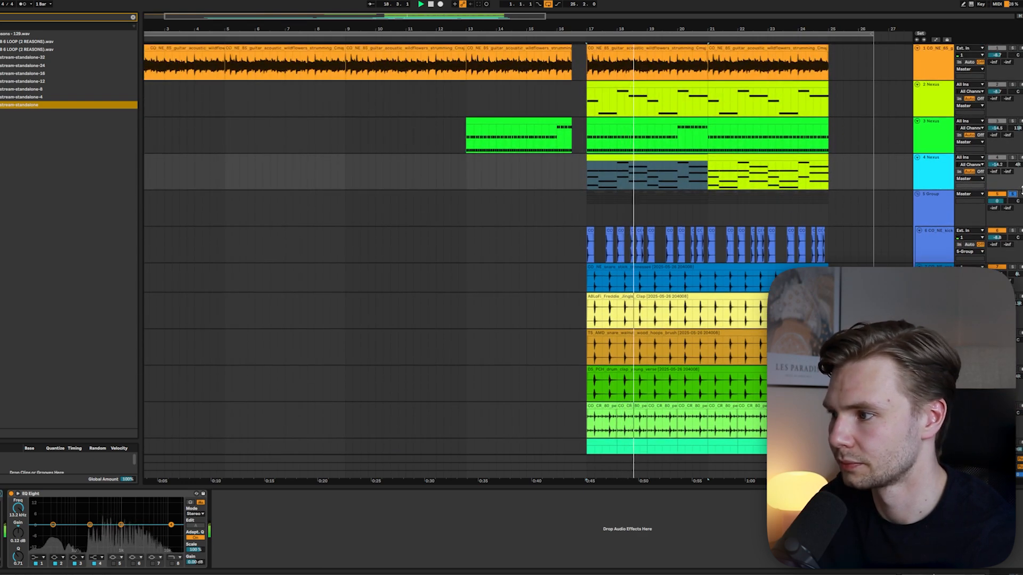
click(918, 195)
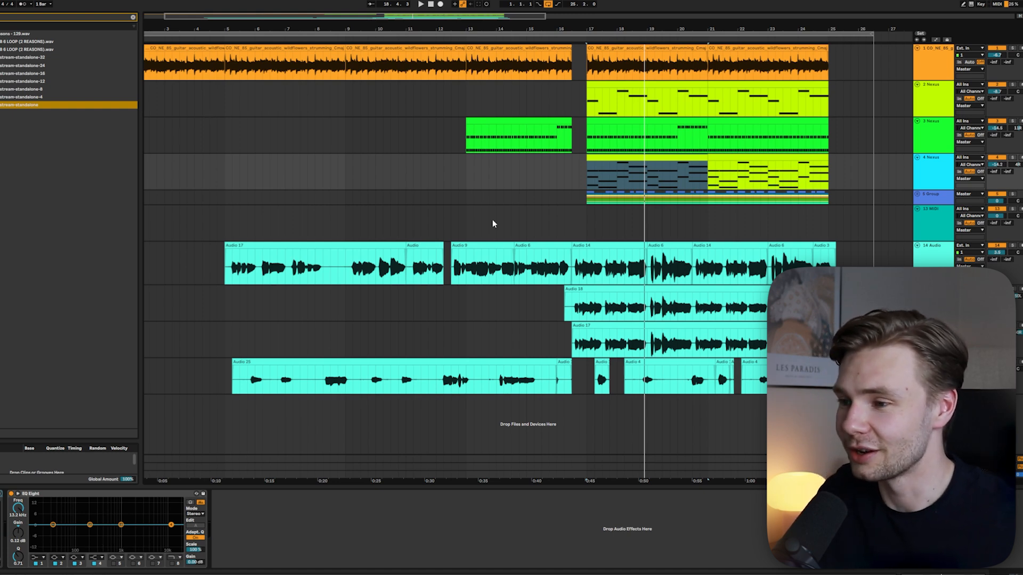
Mark out the vocal section from bar 5 to the end and the guitar loop clip starting at bar 5
click(353, 184)
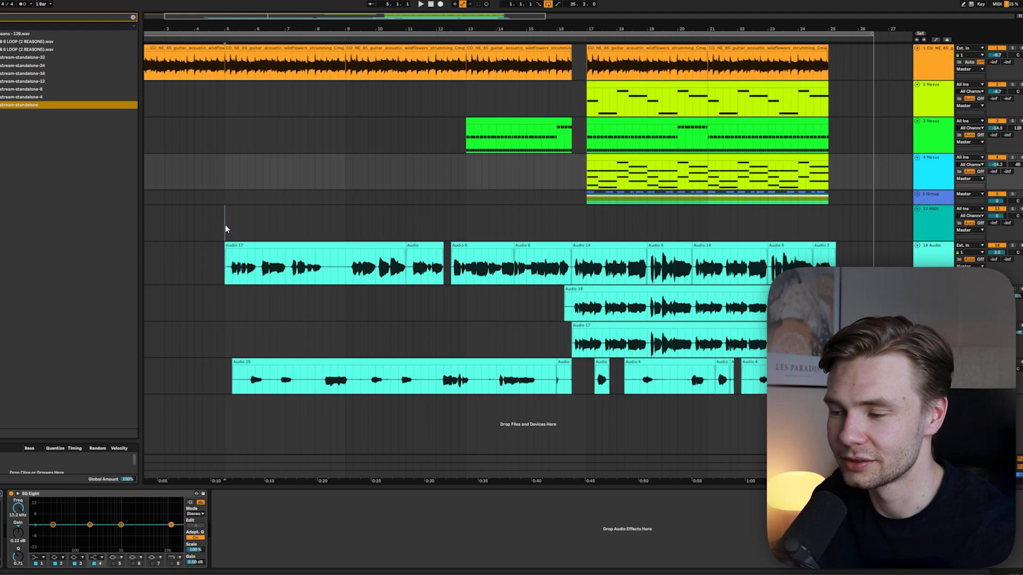
drag(225, 225, 874, 352)
click(210, 339)
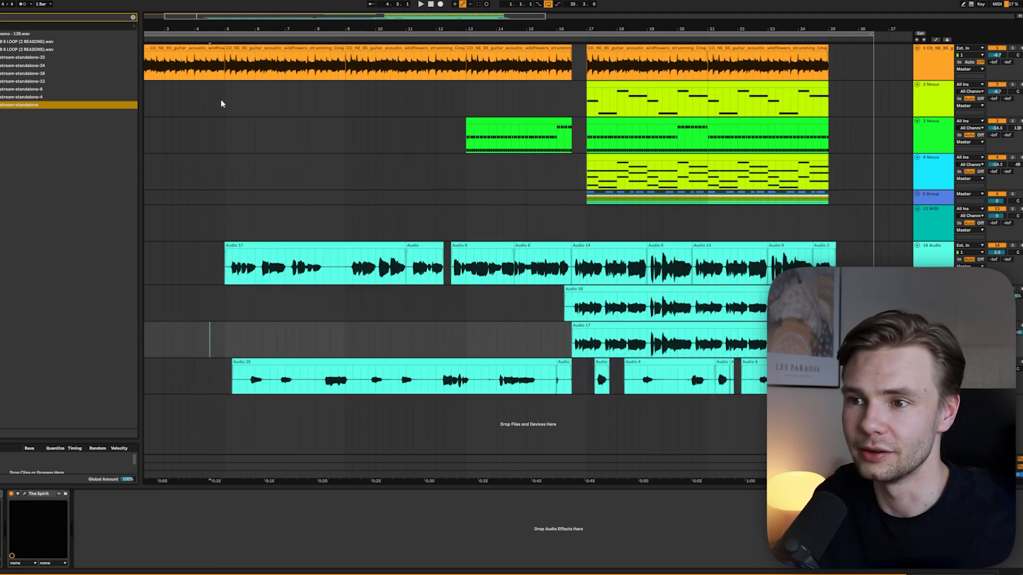
click(238, 48)
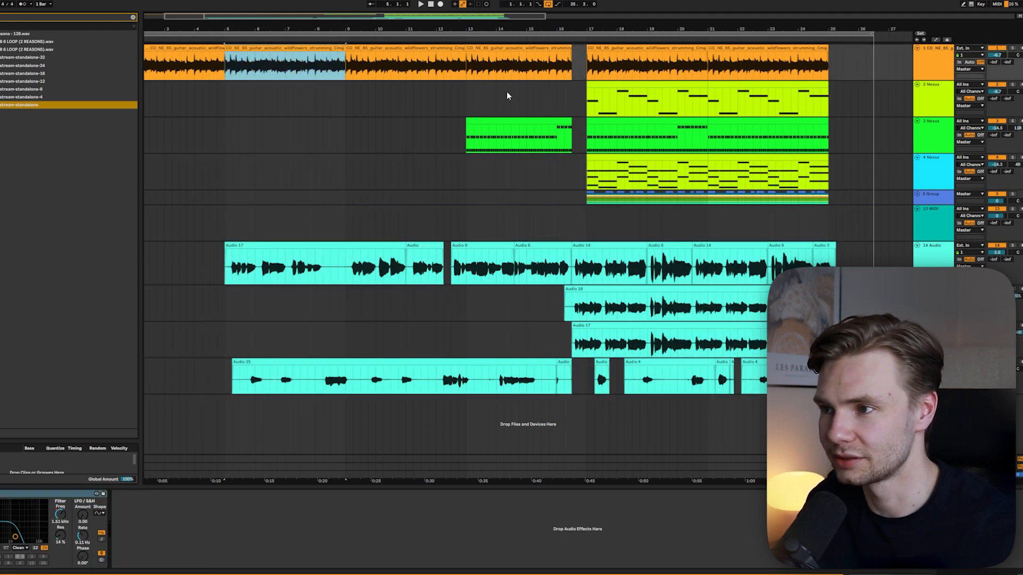
drag(224, 224, 858, 375)
click(828, 379)
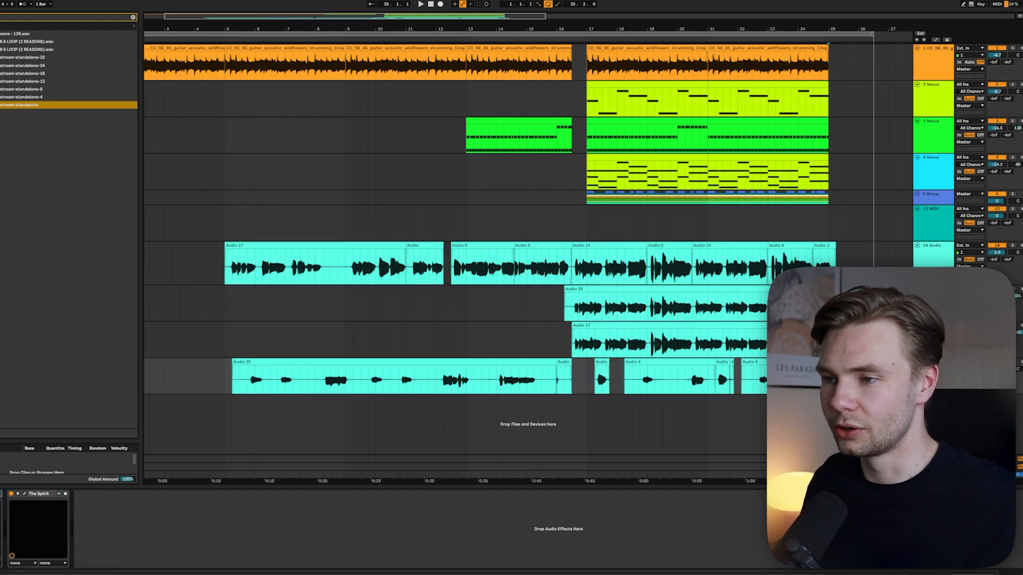
Show the whole arrangement and mark the empty stretch of 2 Nexus from bar 5 to about bar 11
click(481, 214)
key(minus)
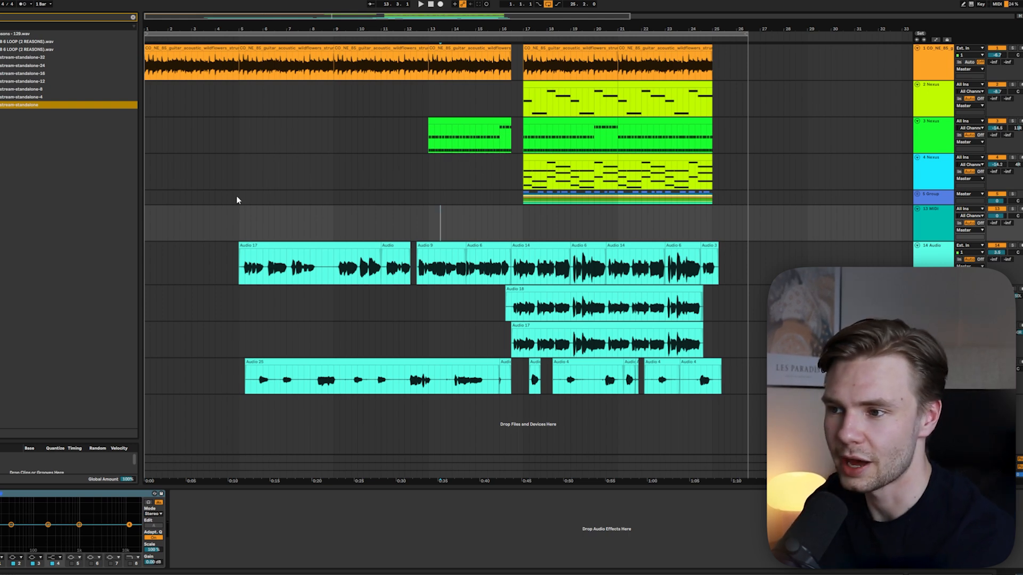
click(287, 170)
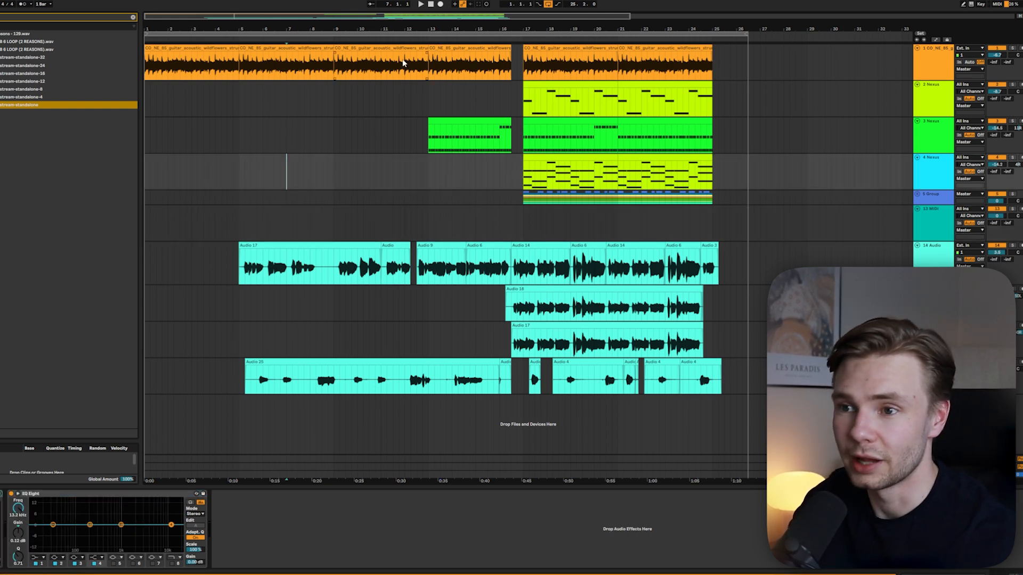
click(221, 109)
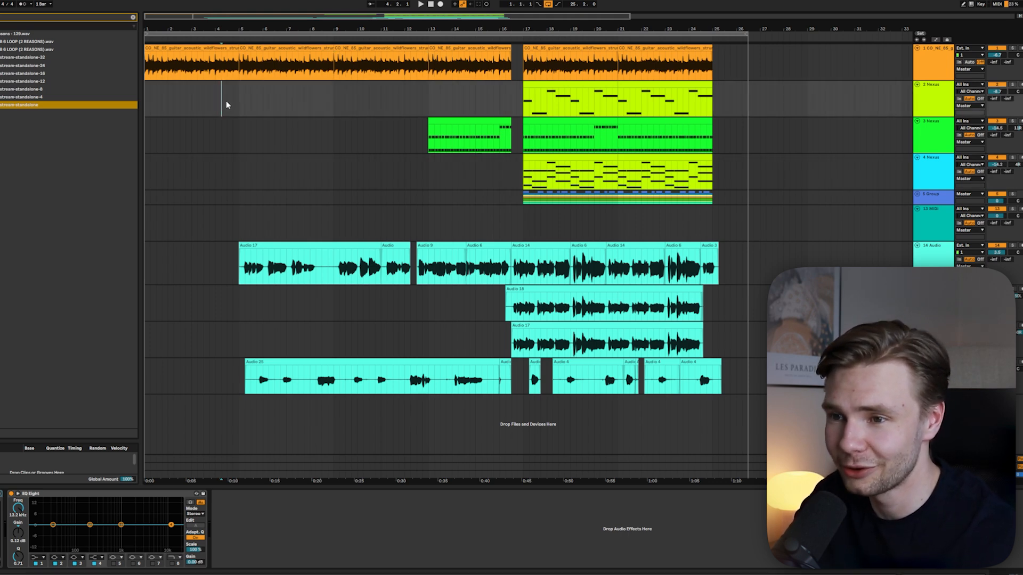
drag(235, 88, 378, 116)
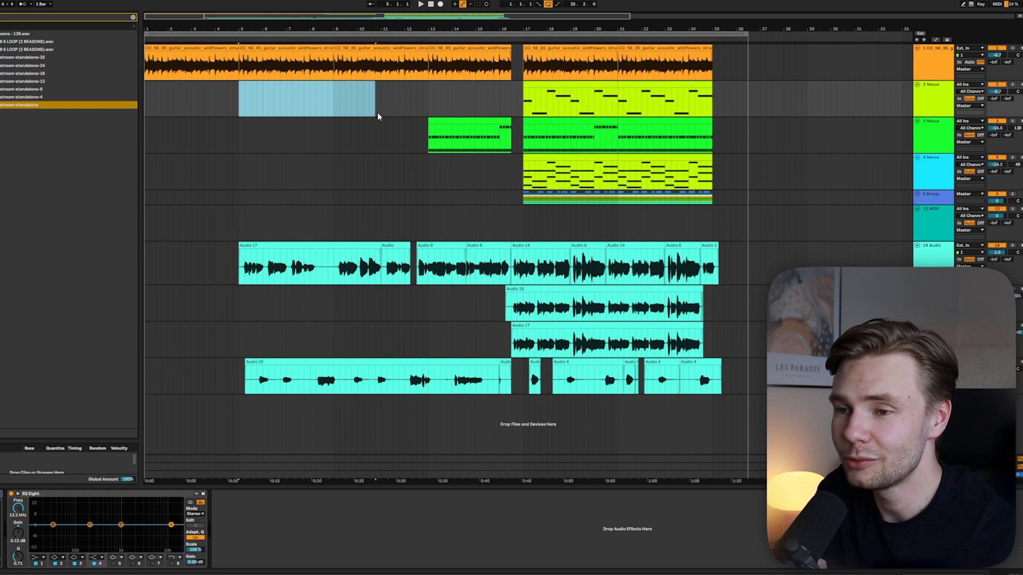
click(427, 100)
Mark out the guitar clips from about bar 5 to the end and the three Nexus parts starting around bar 17
drag(716, 51, 249, 76)
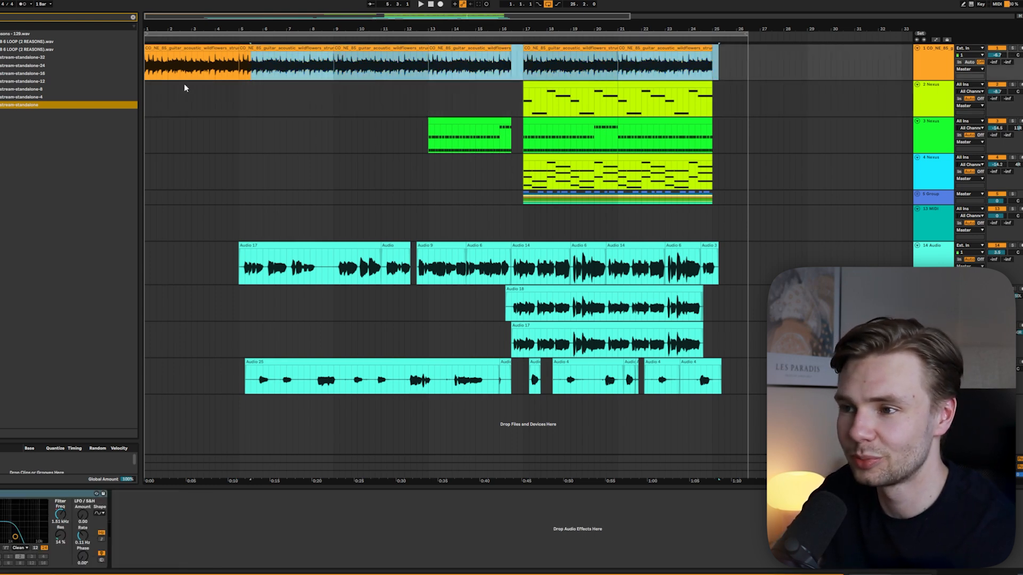
click(293, 126)
mouse_move(515, 91)
mouse_down()
mouse_move(673, 134)
mouse_move(714, 175)
mouse_up()
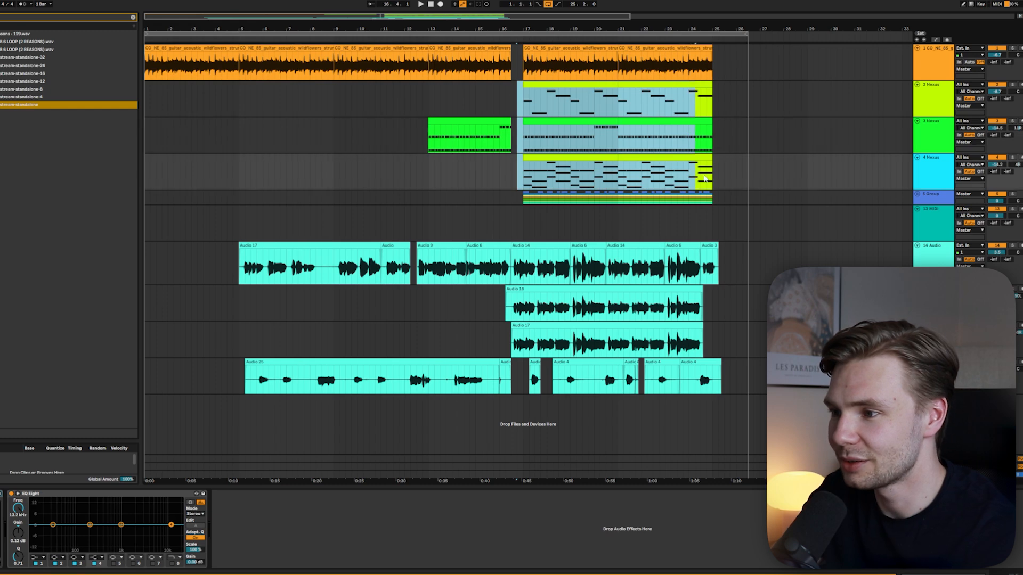
click(753, 171)
Expand 5 Group to look at its drum tracks and collapse it again
click(918, 196)
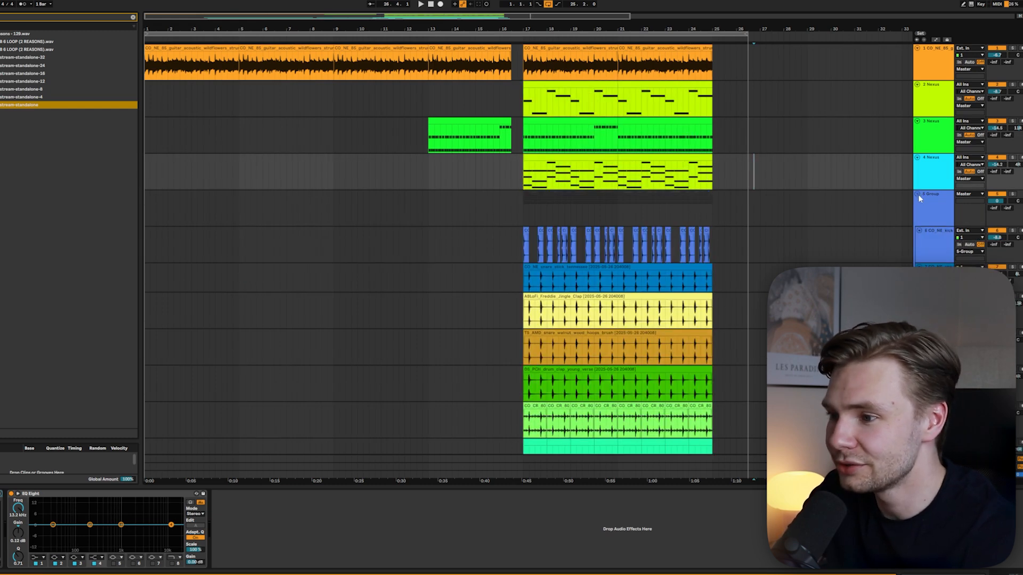
scroll(856, 236, down, 3)
click(917, 111)
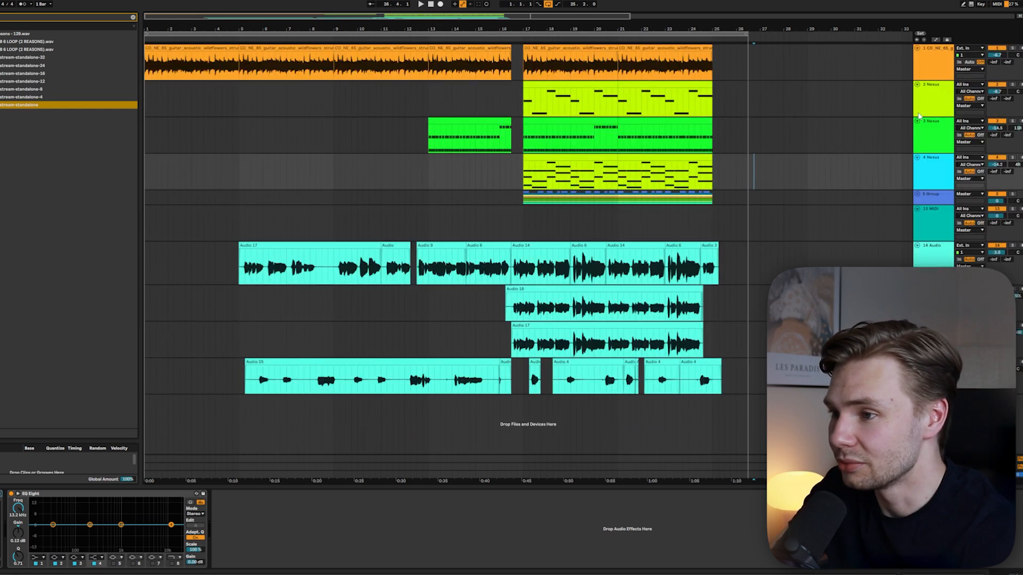
Step through the vocal tracks from 14 Audio downward and back up
click(929, 255)
key(Down)
key(Down)
key(Down)
key(Up)
key(Up)
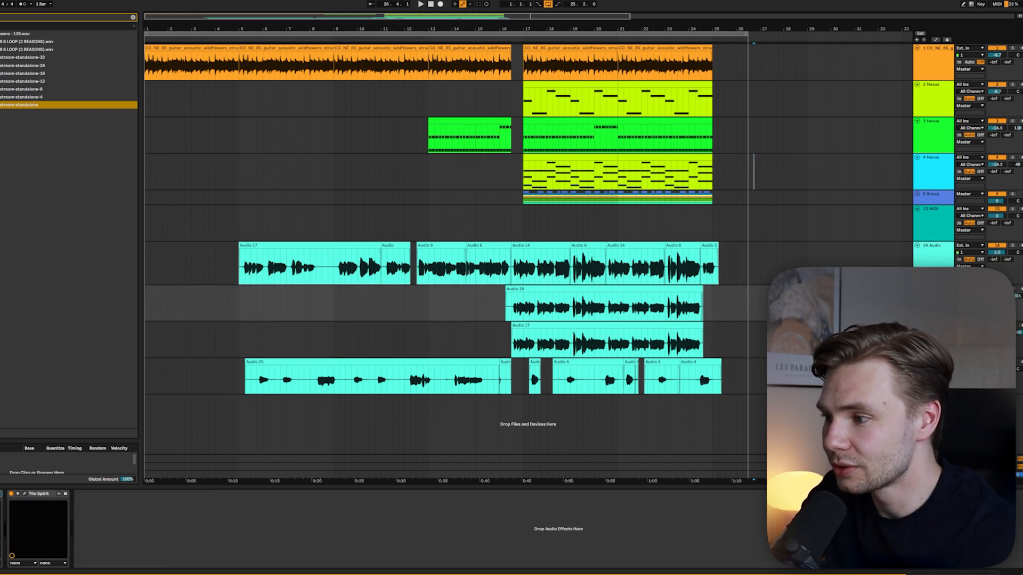
key(Up)
Mark out all the vocal clips across the four vocal tracks and clear the selection
drag(228, 264, 756, 408)
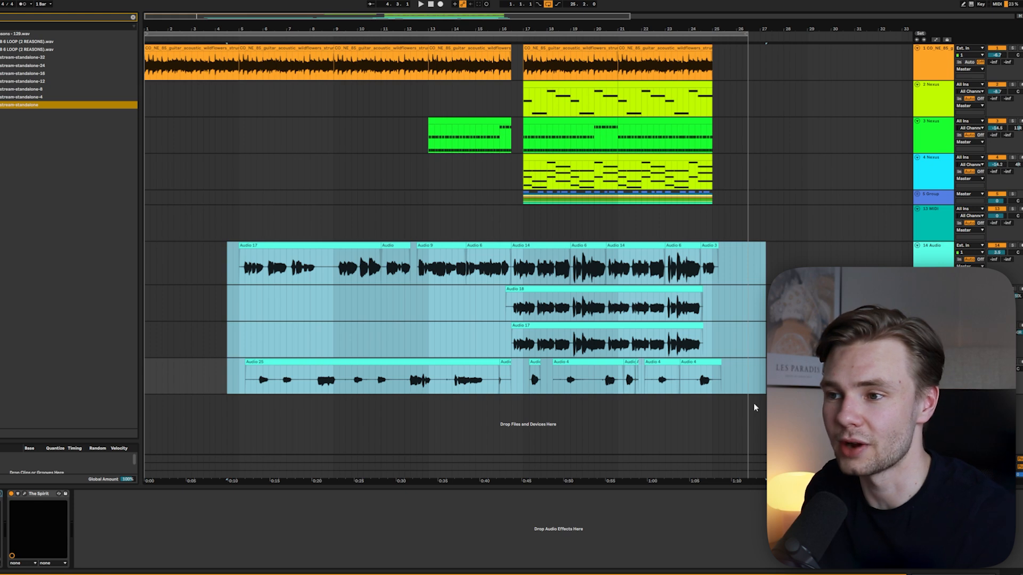
click(724, 404)
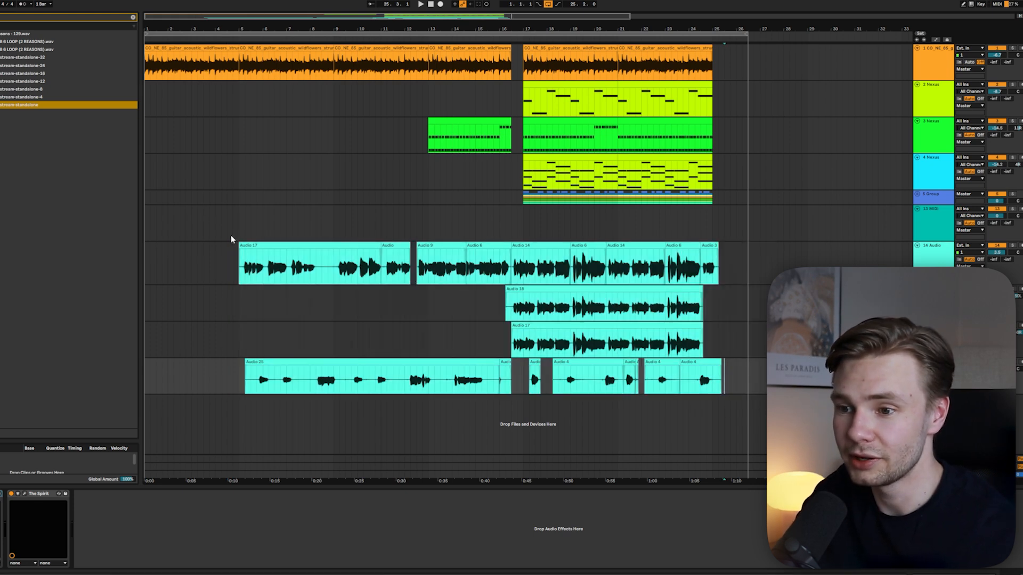
drag(236, 235, 843, 397)
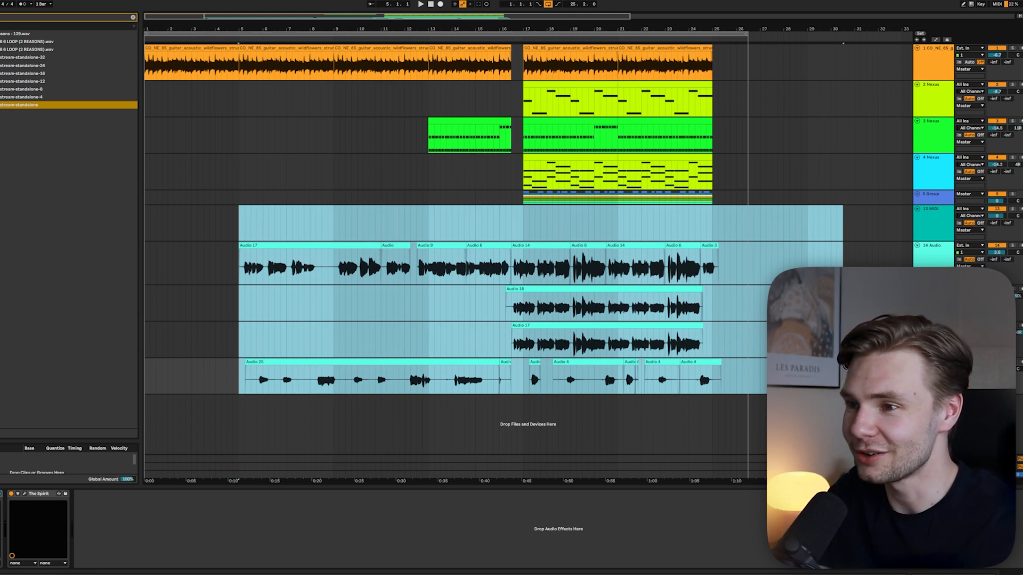
click(754, 375)
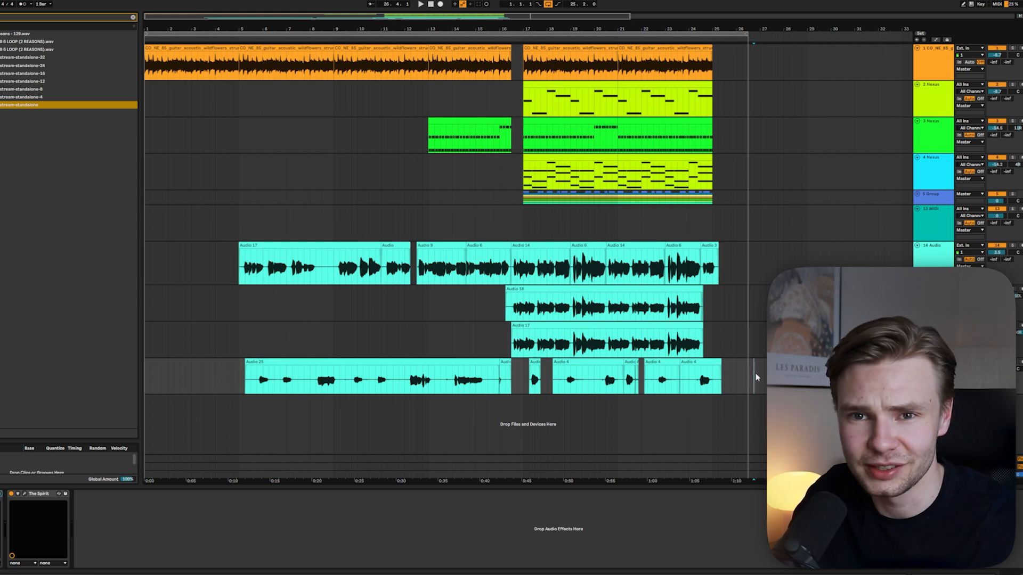
click(707, 229)
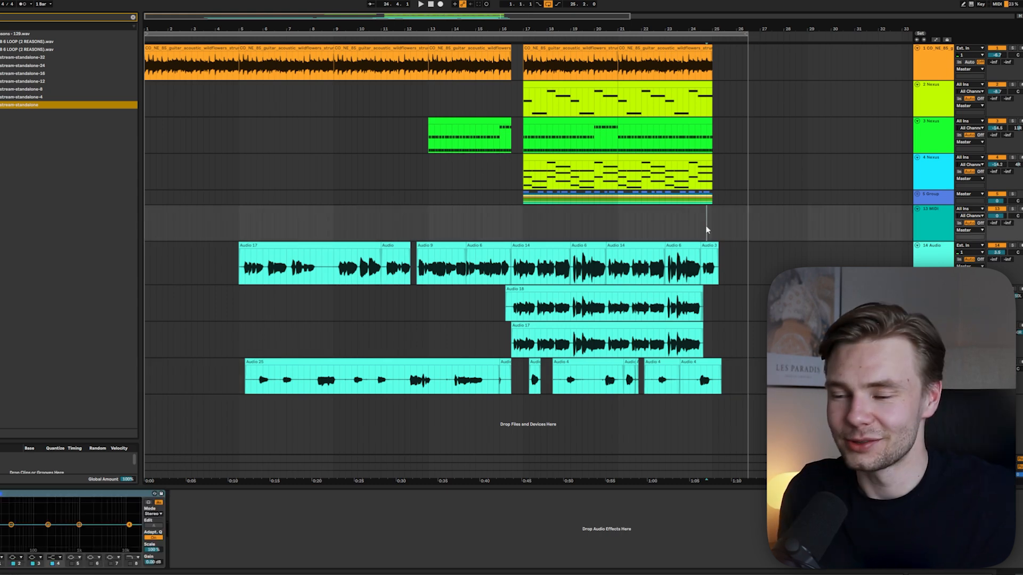